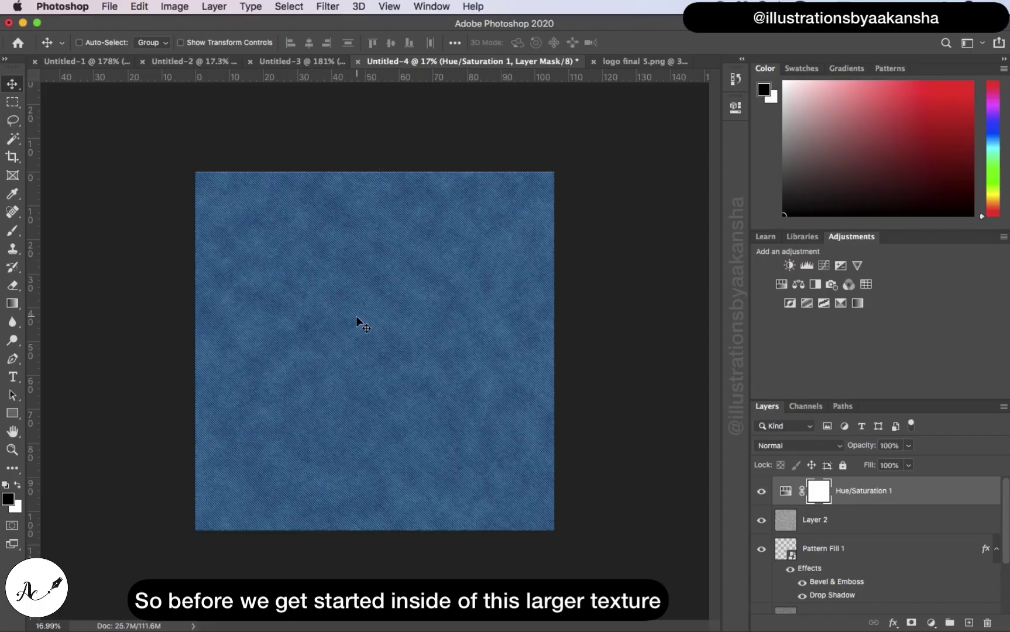
Start a new document sized 250 × 250 px at 72 ppi
scroll(356, 315, "up", 5)
scroll(356, 315, "up", 8)
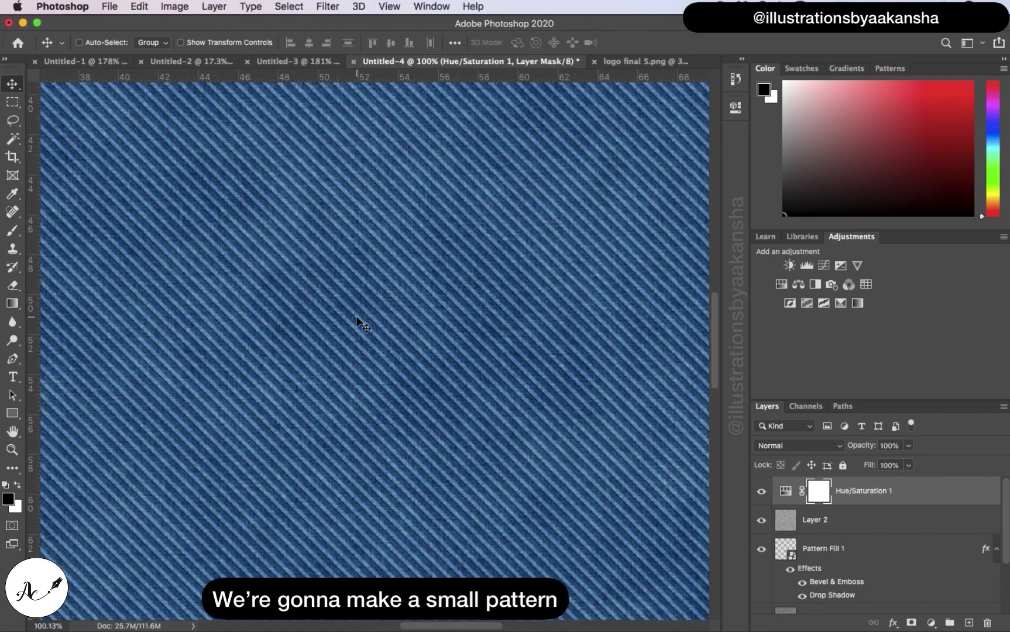
scroll(356, 316, "up", 6)
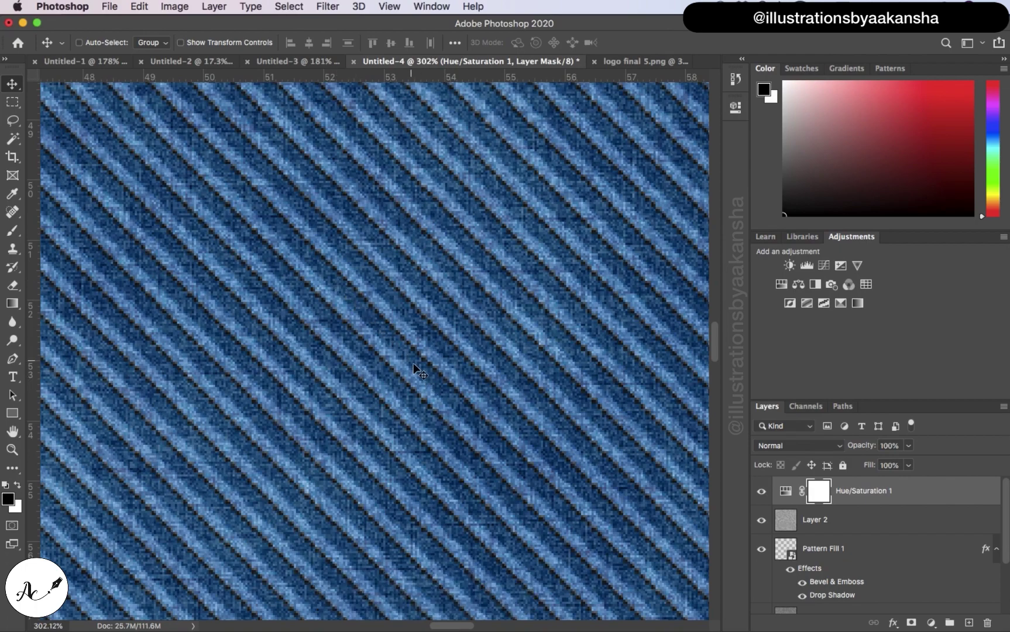
scroll(413, 367, "down", 9)
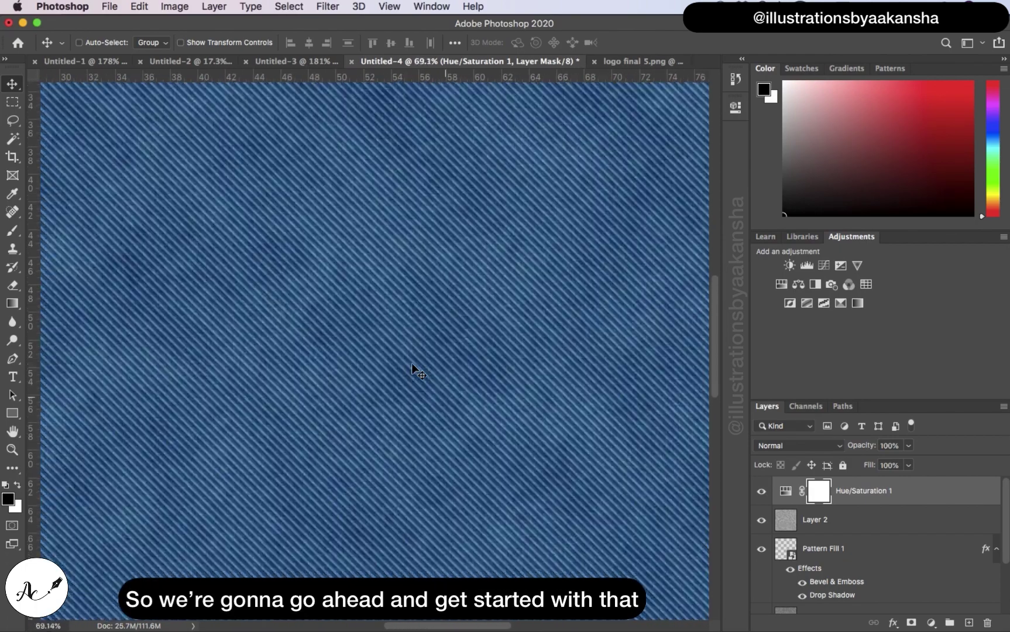
scroll(411, 364, "down", 4)
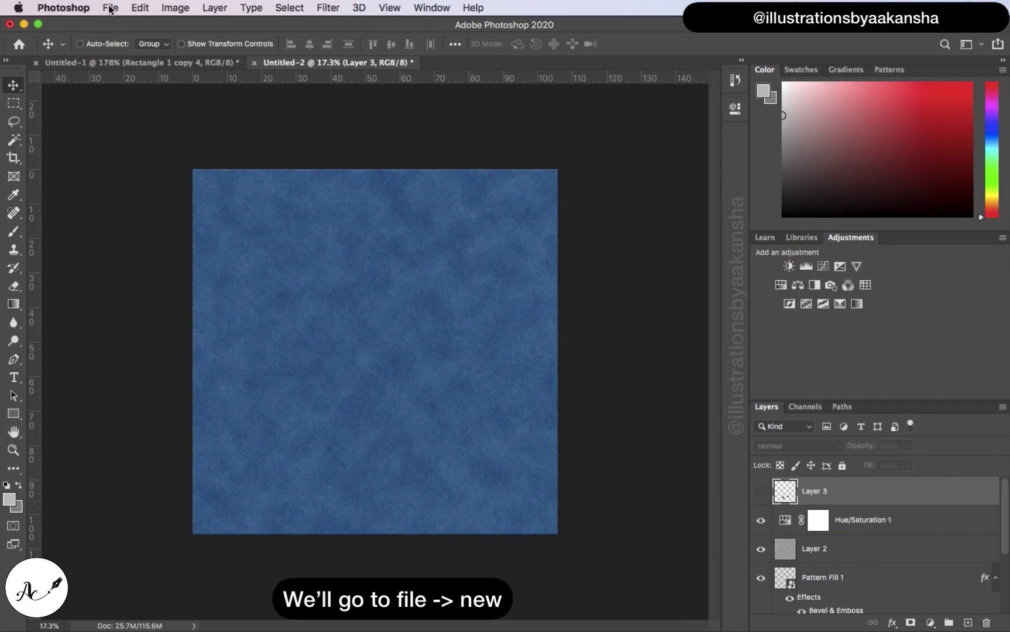
left_click(112, 7)
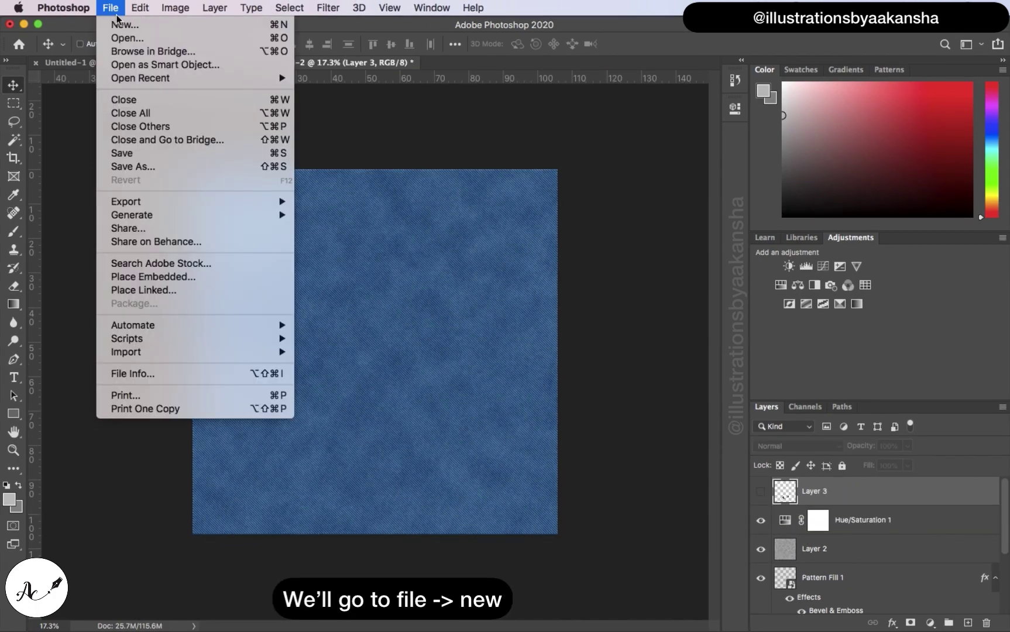
left_click(123, 24)
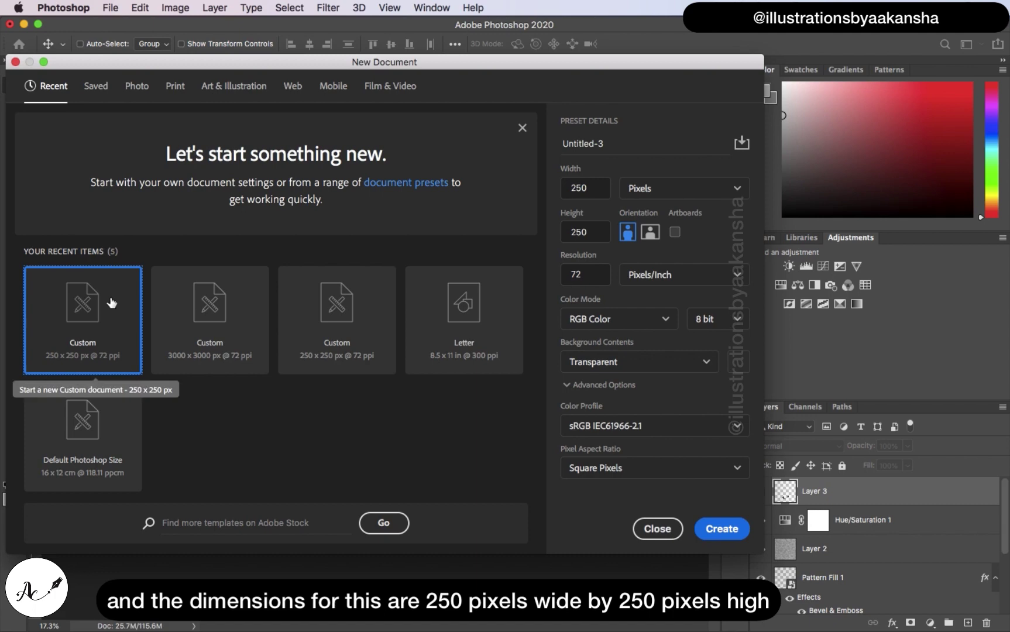
double_click(597, 188)
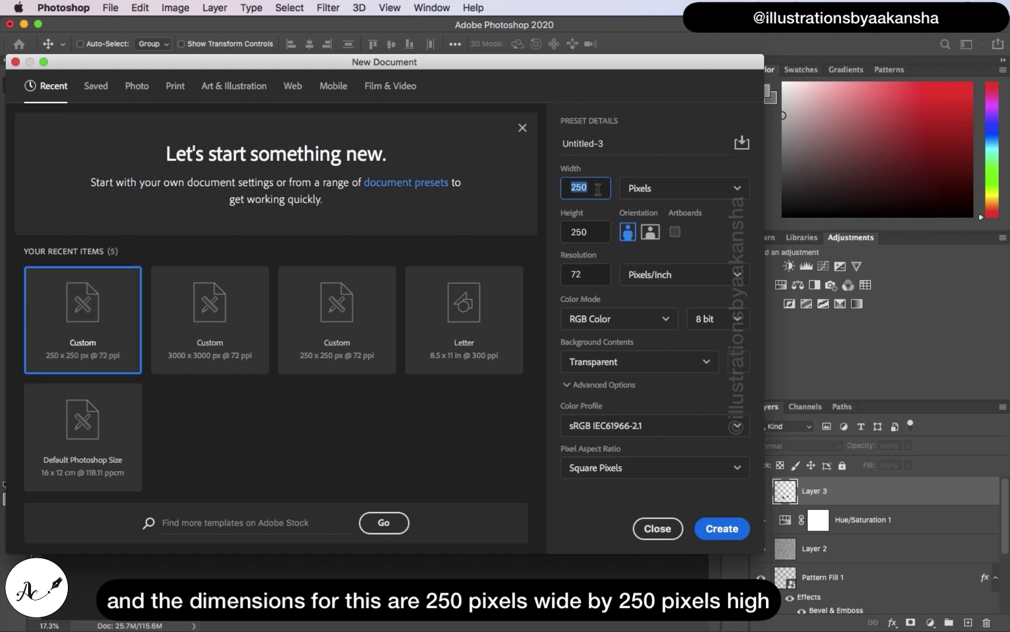
left_click(600, 233)
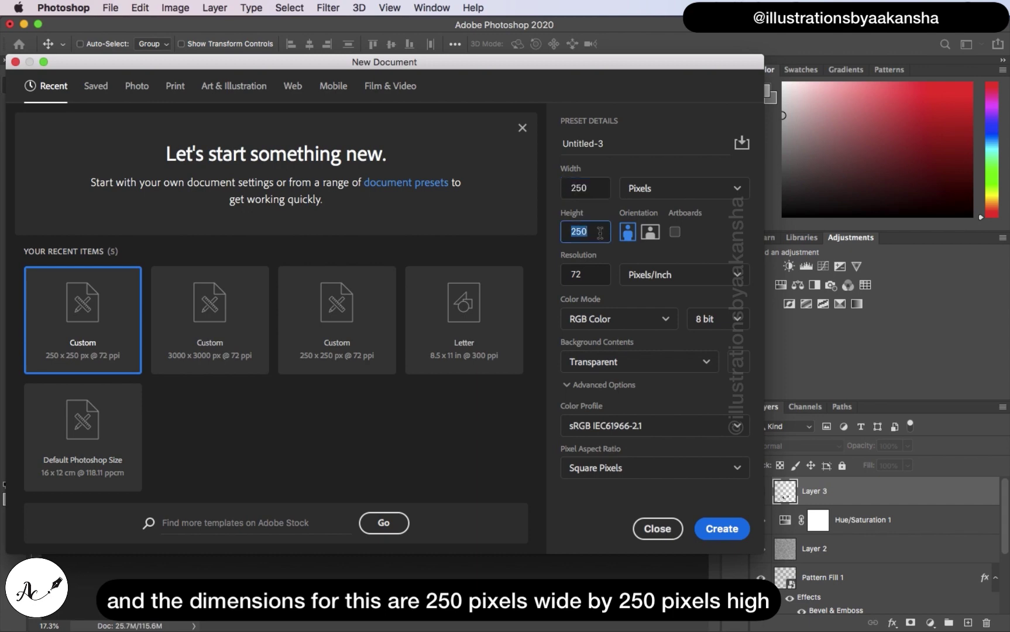
left_click(598, 273)
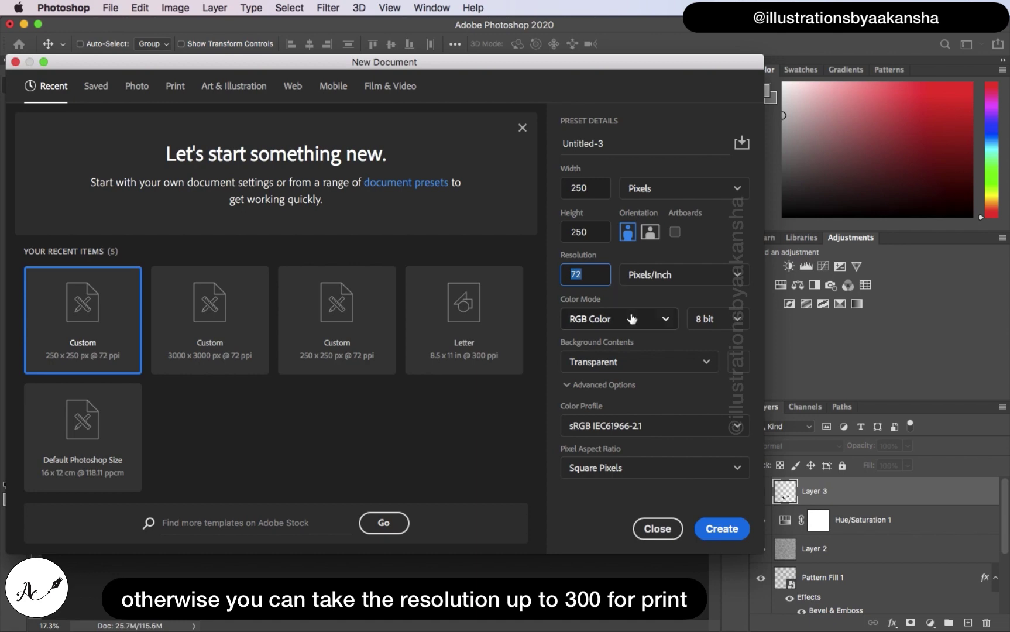
Give the new document a Transparent background and create it
left_click(638, 367)
left_click(674, 463)
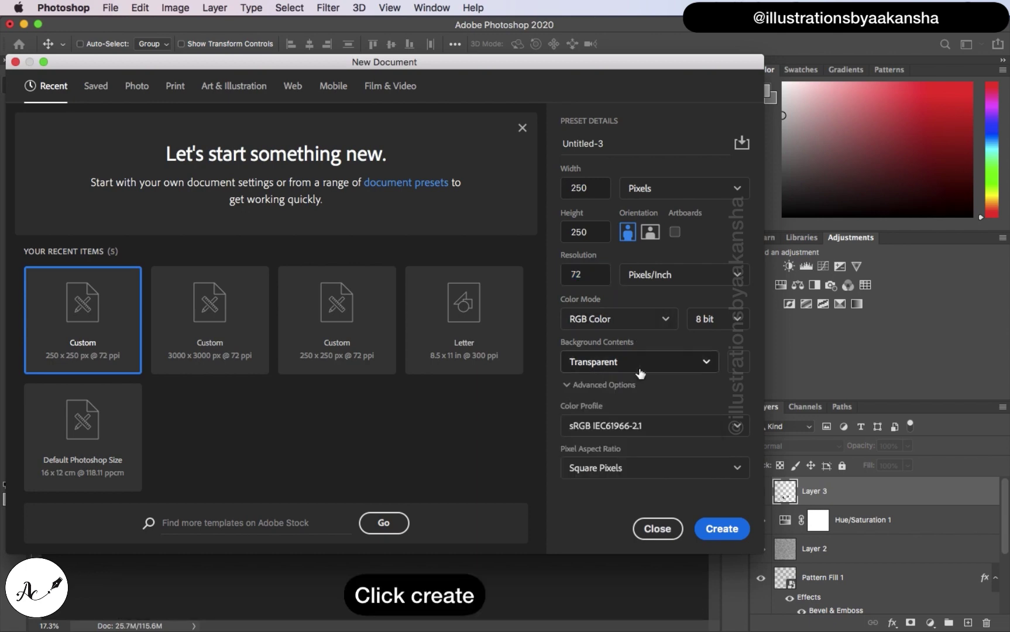
left_click(722, 528)
scroll(391, 308, "up", 1)
scroll(391, 308, "up", 5)
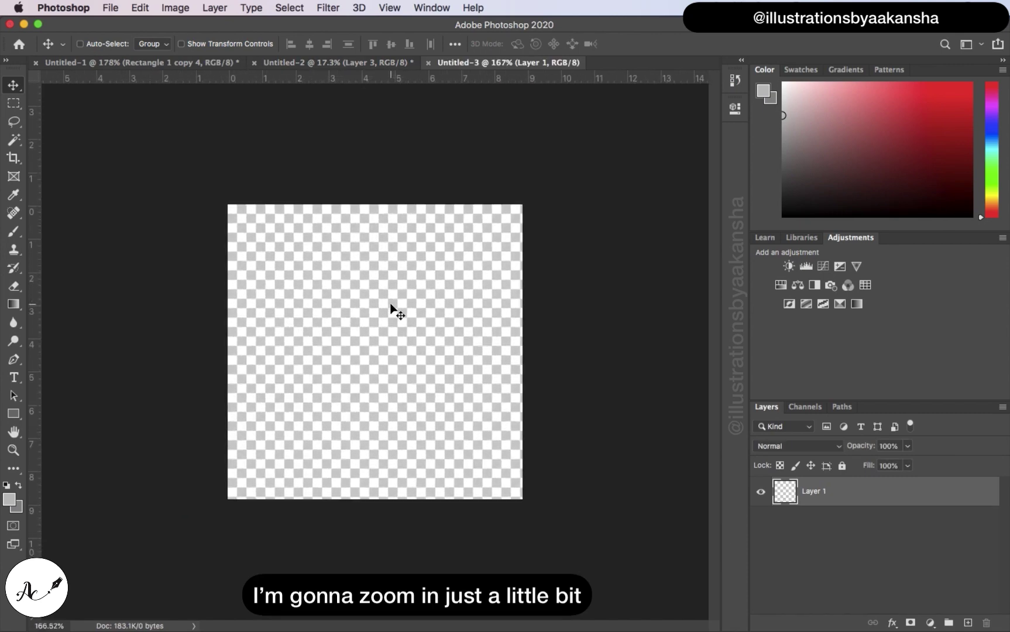
Draw a square with the Rectangle tool using black fill and no stroke
left_click(14, 414)
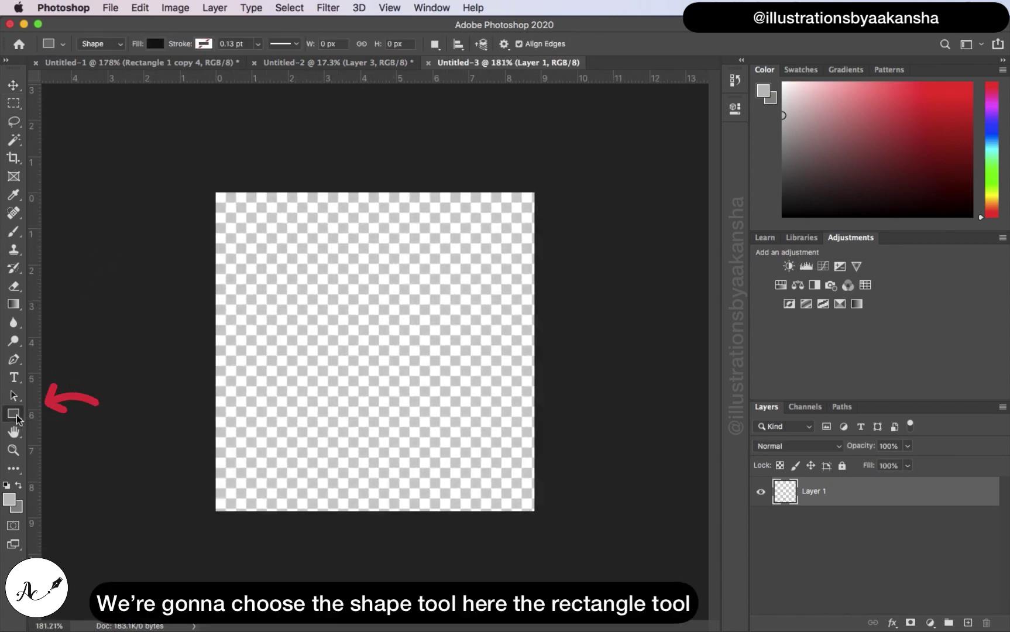
left_click(156, 44)
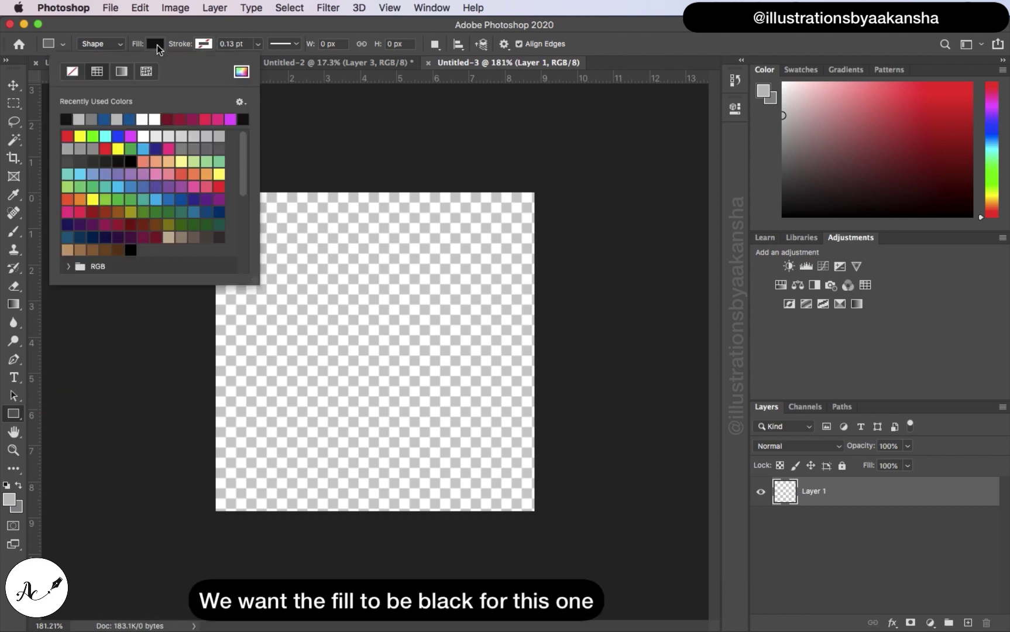
left_click(205, 44)
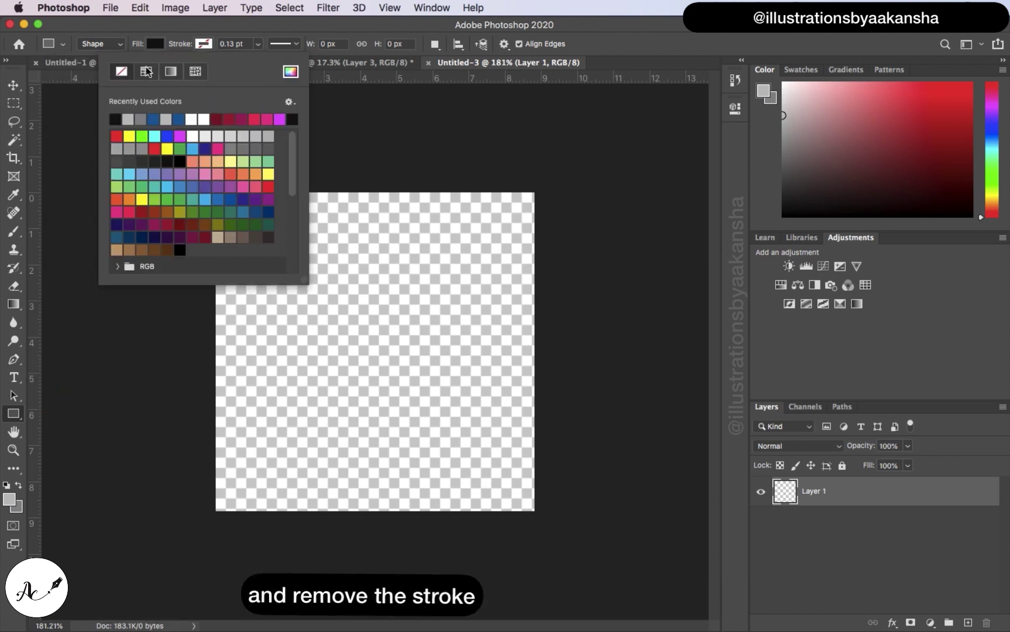
left_click(202, 45)
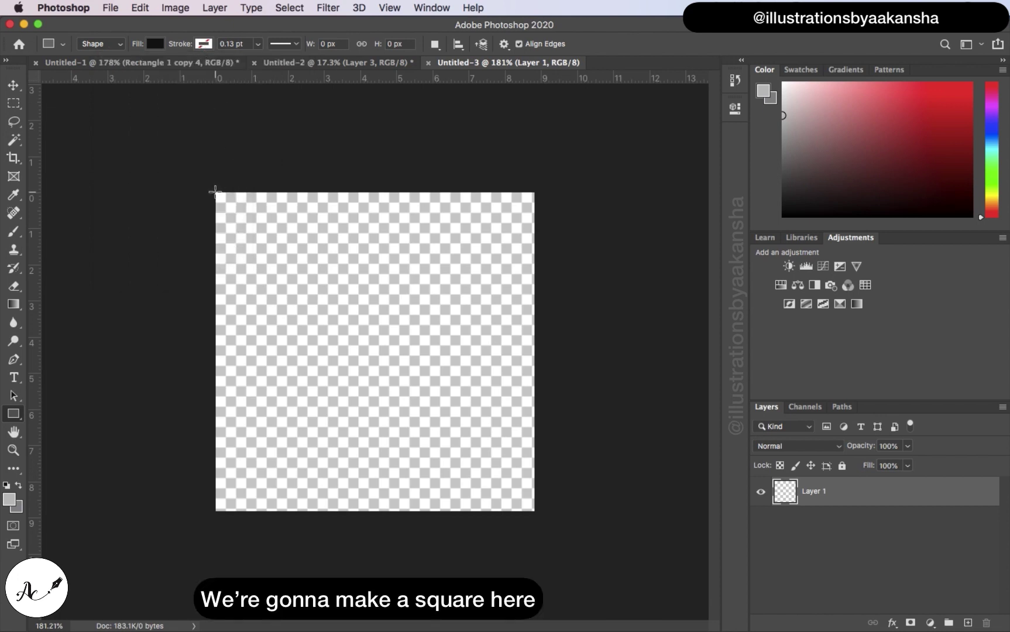
left_click_drag(215, 191, 261, 236)
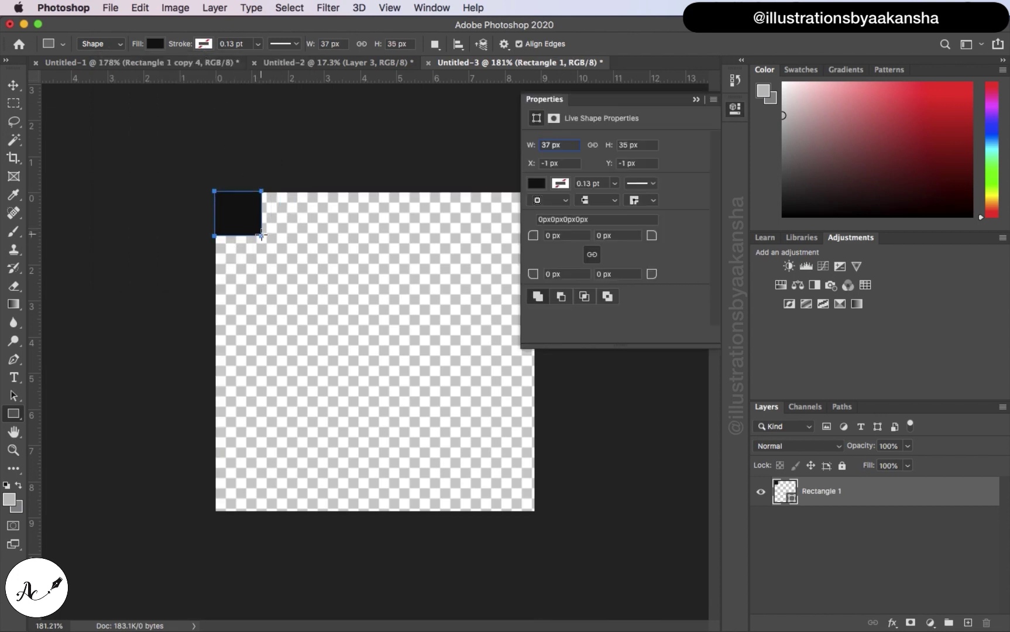
Size the square to 30 × 30 px and position it at X 0, Y 0
left_click(569, 145)
key("BackSpace")
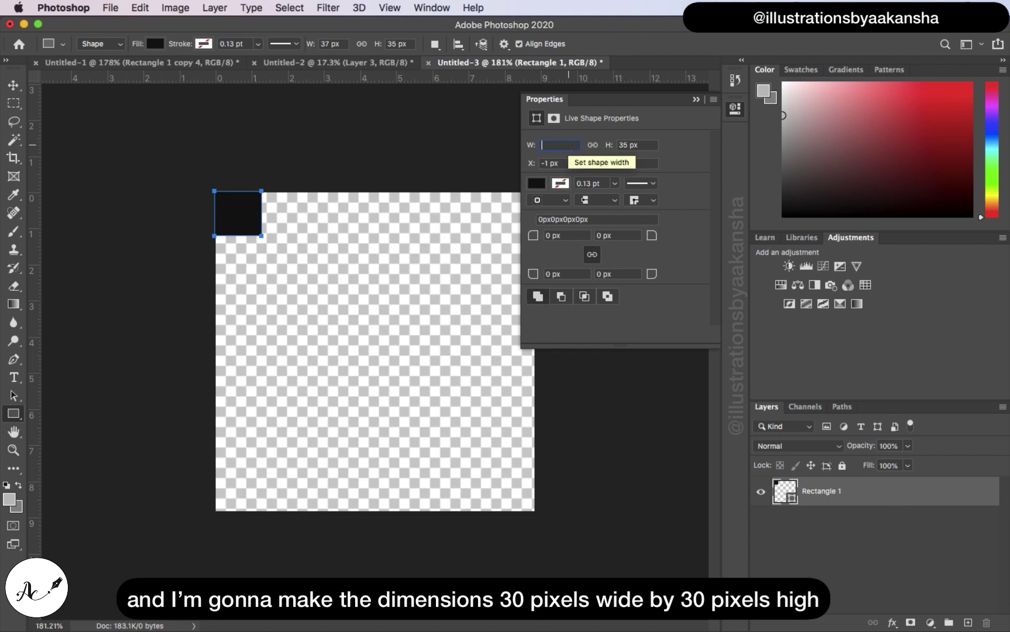
left_click(643, 146)
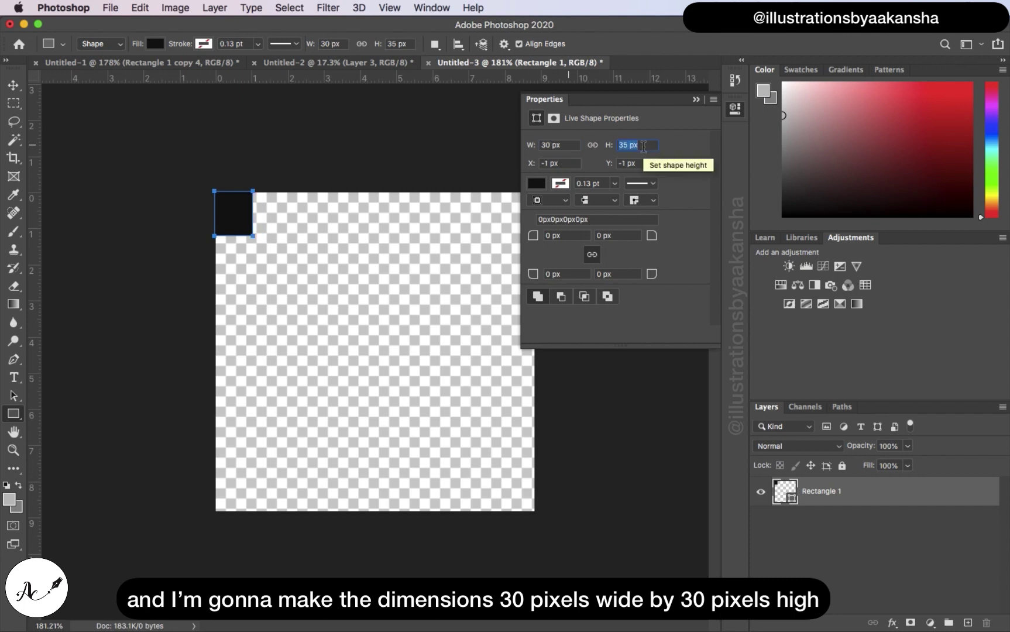
key("BackSpace")
type("30")
left_click(564, 164)
key("BackSpace")
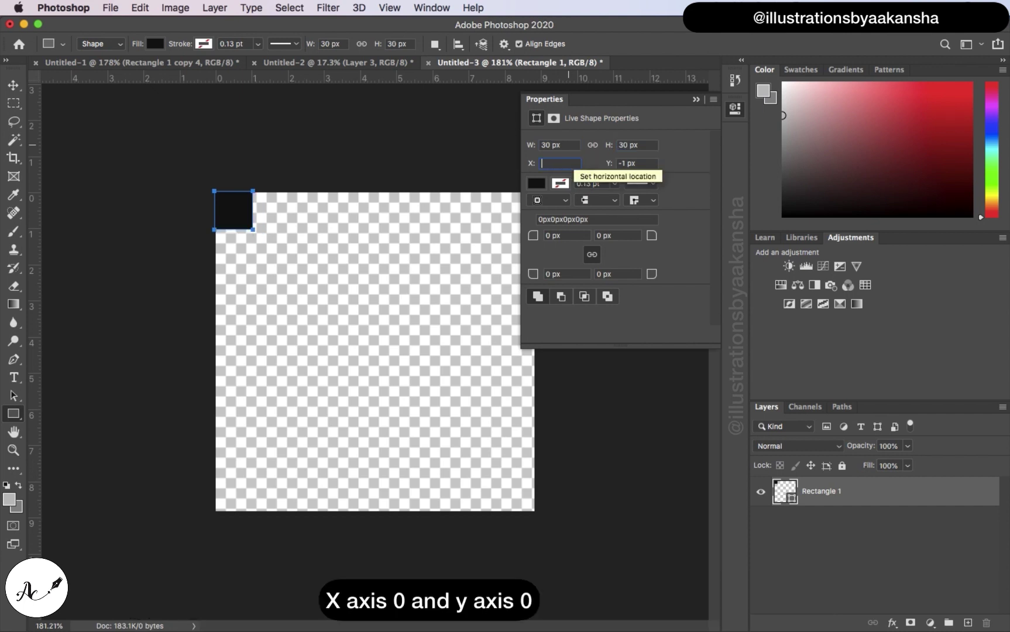
type("0")
left_click(638, 164)
key("BackSpace")
type("0")
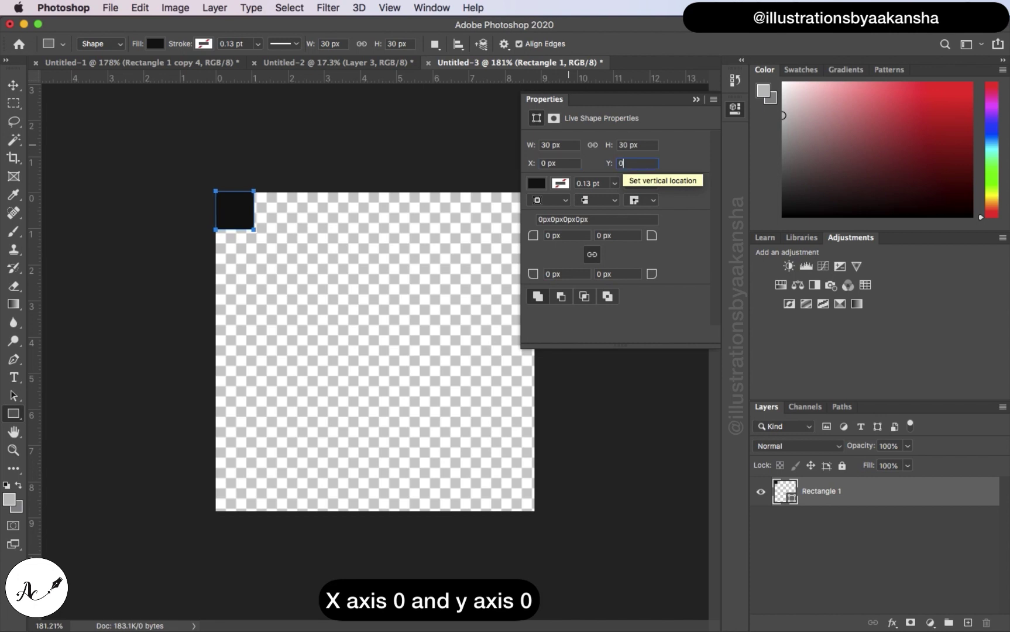
left_click(698, 101)
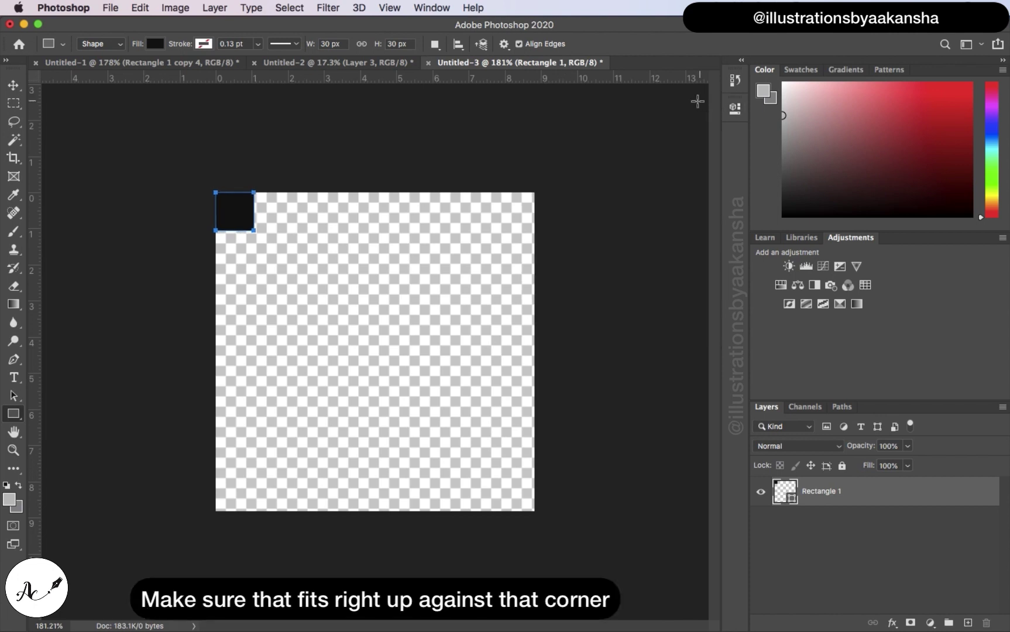
left_click(16, 90)
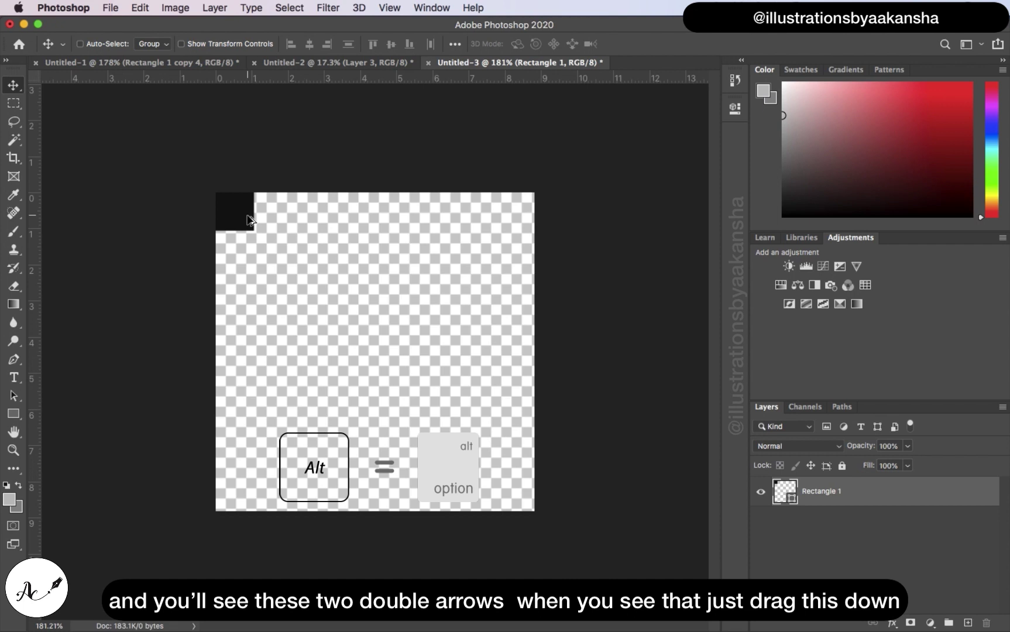
Alt-drag two square copies diagonally, then duplicate all three down to the bottom-right corner
left_click_drag(249, 223, 290, 259)
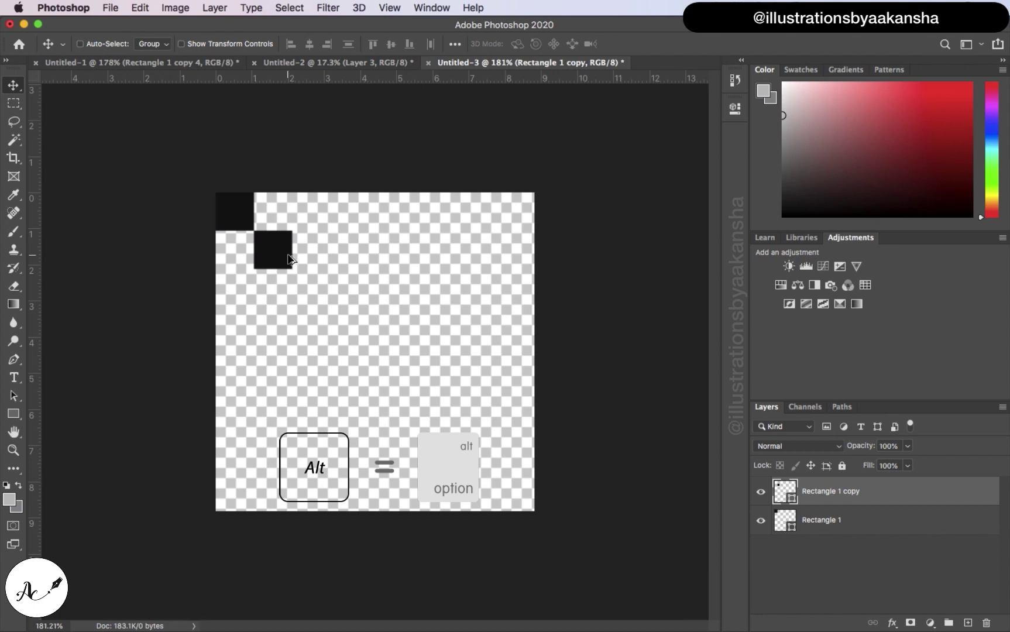
left_click_drag(291, 259, 326, 294)
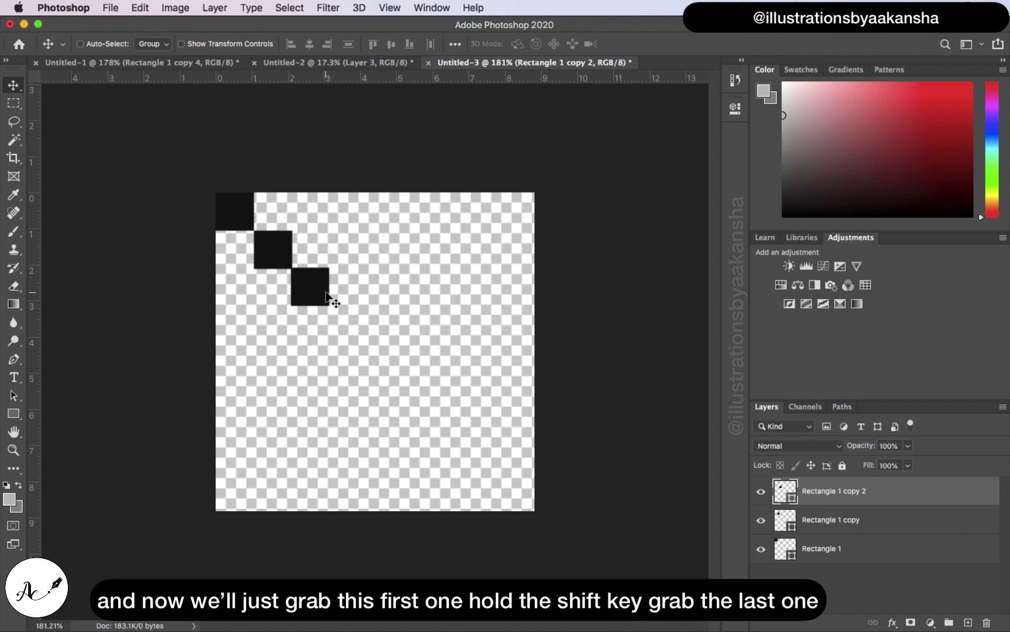
left_click(843, 551, "shift")
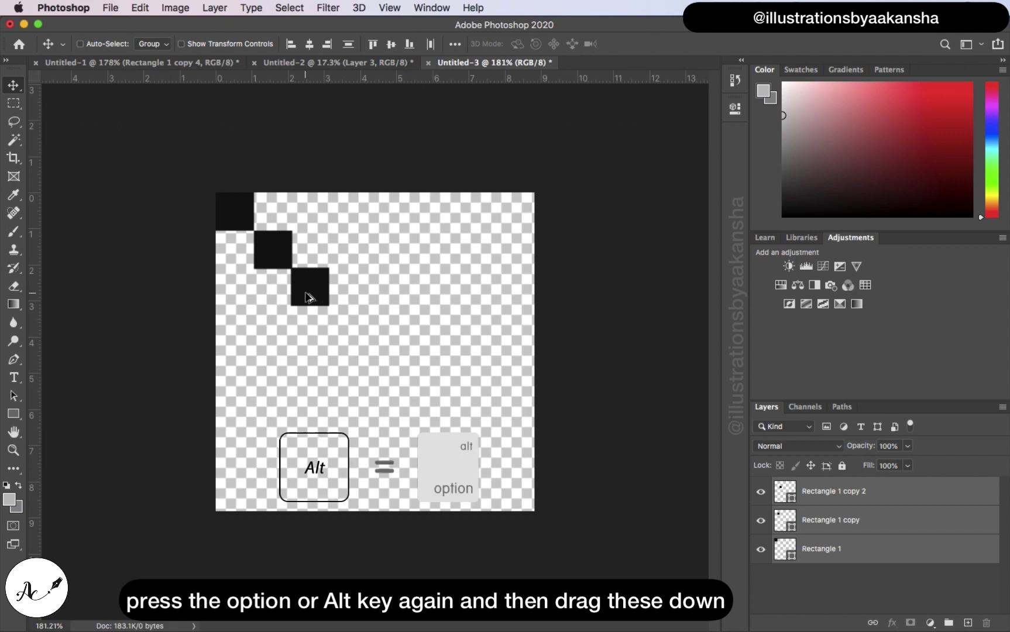
left_click_drag(305, 296, 533, 522)
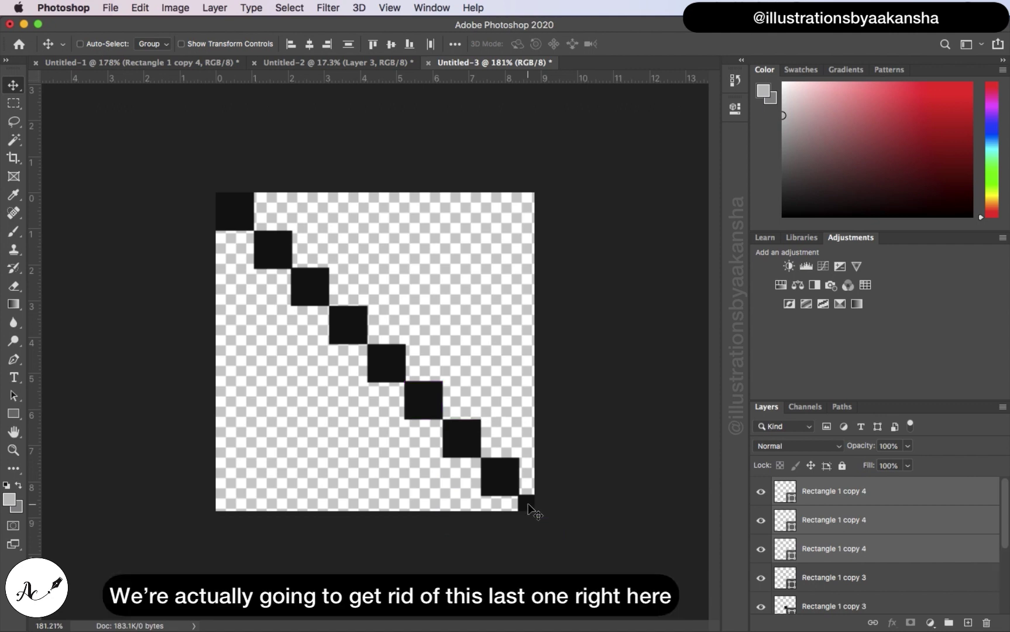
Delete the extra bottom-right square copy layer
left_click(820, 491)
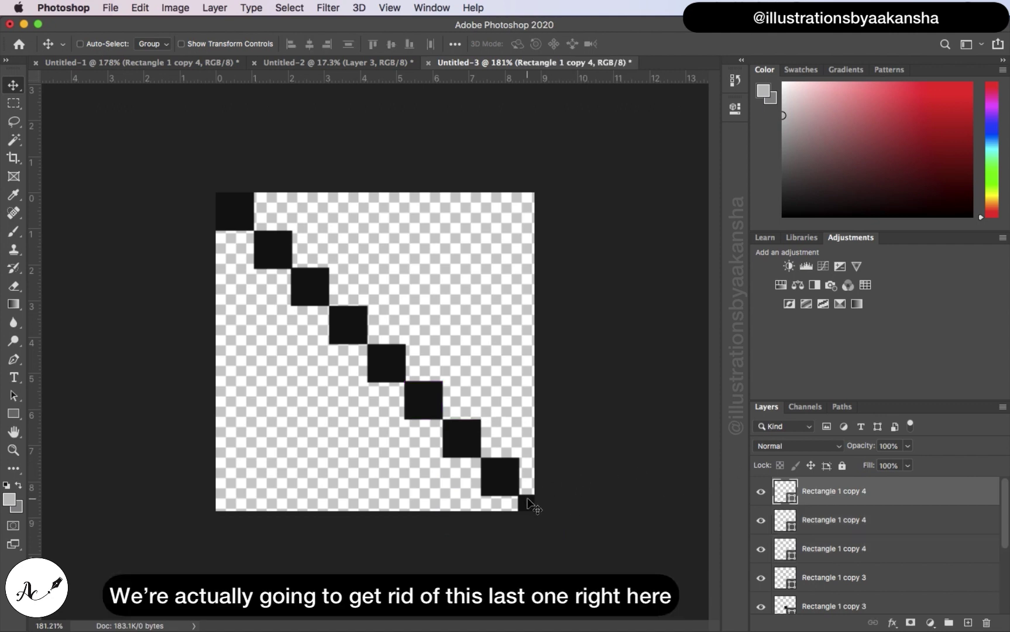
left_click(766, 487)
left_click_drag(866, 503, 987, 624)
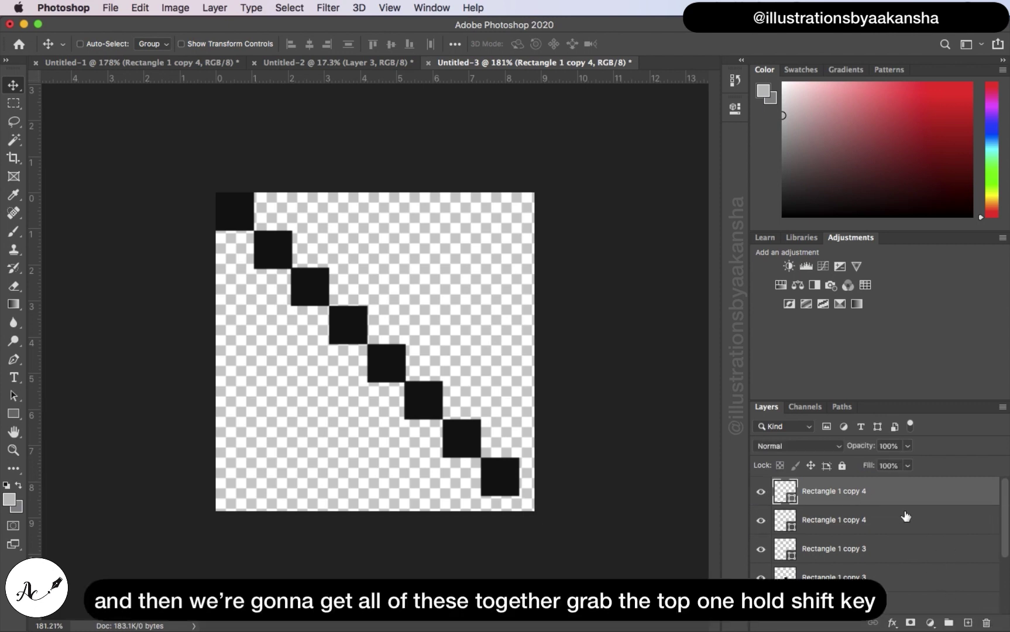
scroll(906, 516, "down", 2)
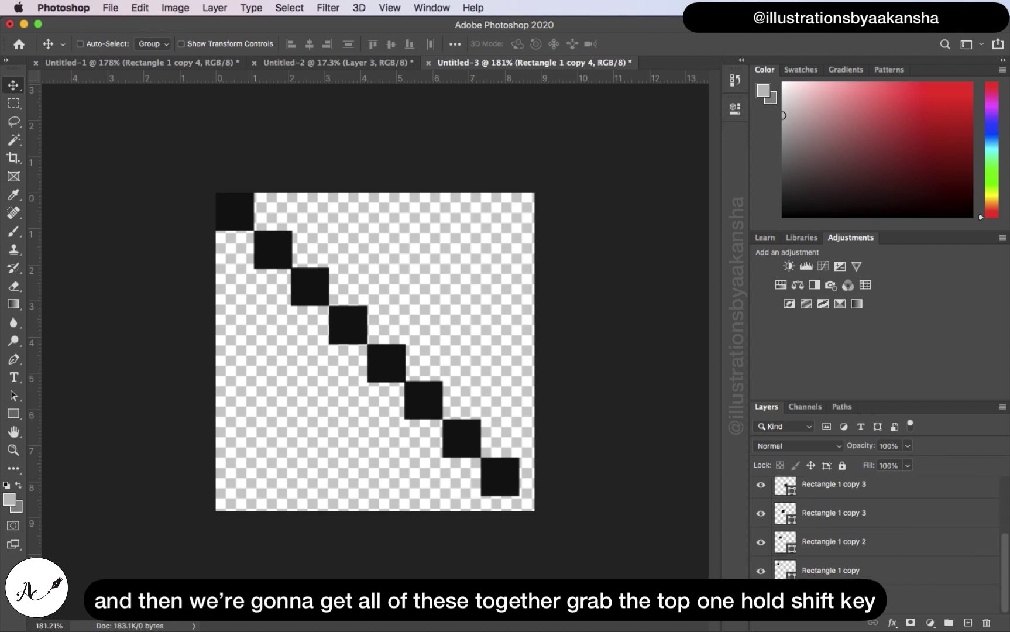
Scale all square layers to 105.04% to reach the corner, then merge visible layers
left_click(831, 599, "shift")
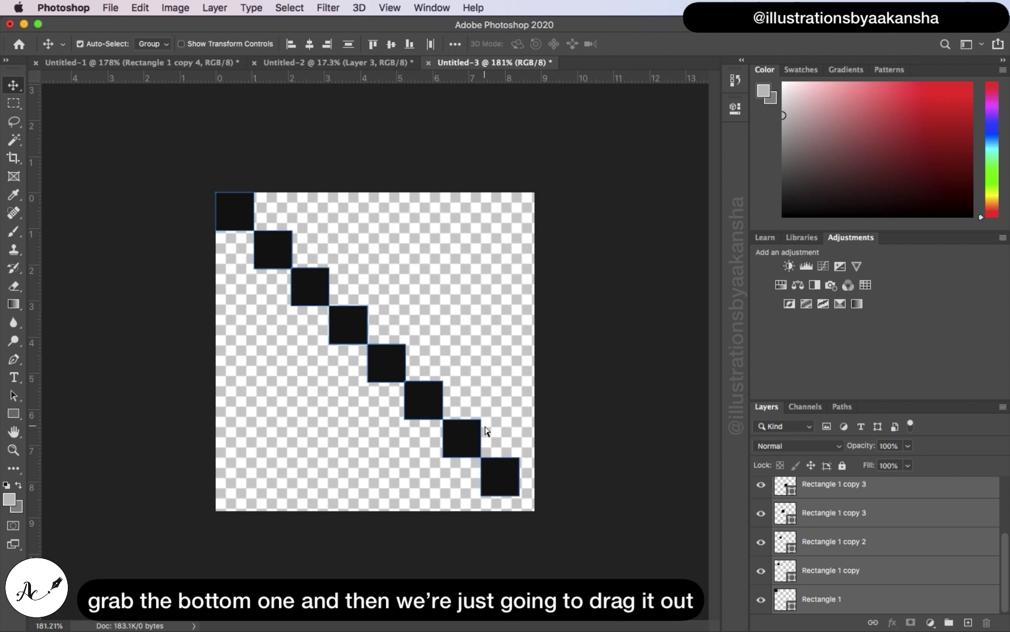
key("super+t")
left_click_drag(519, 496, 534, 511)
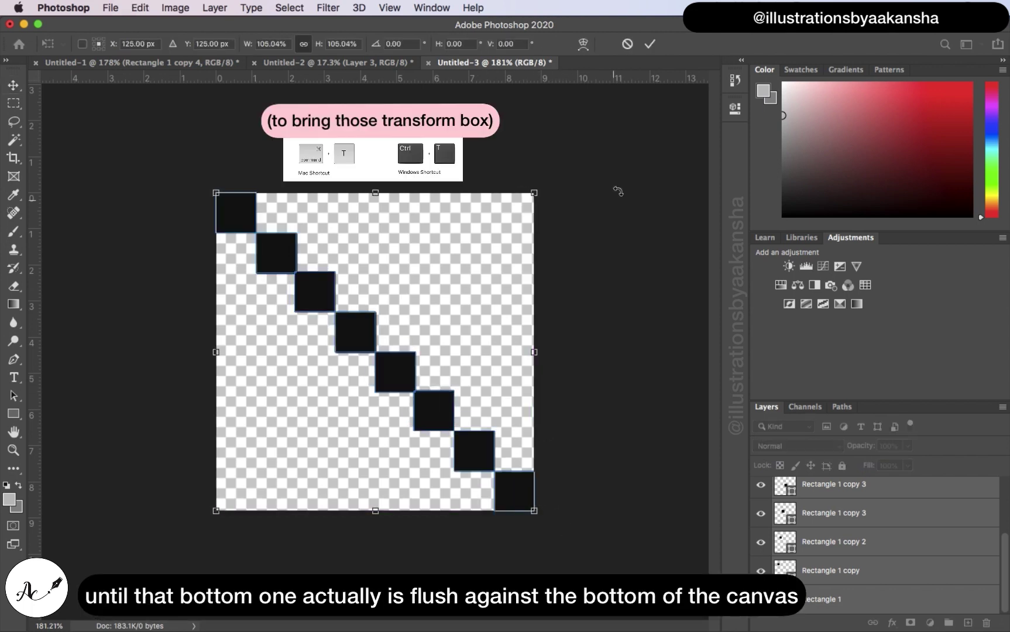
left_click(650, 45)
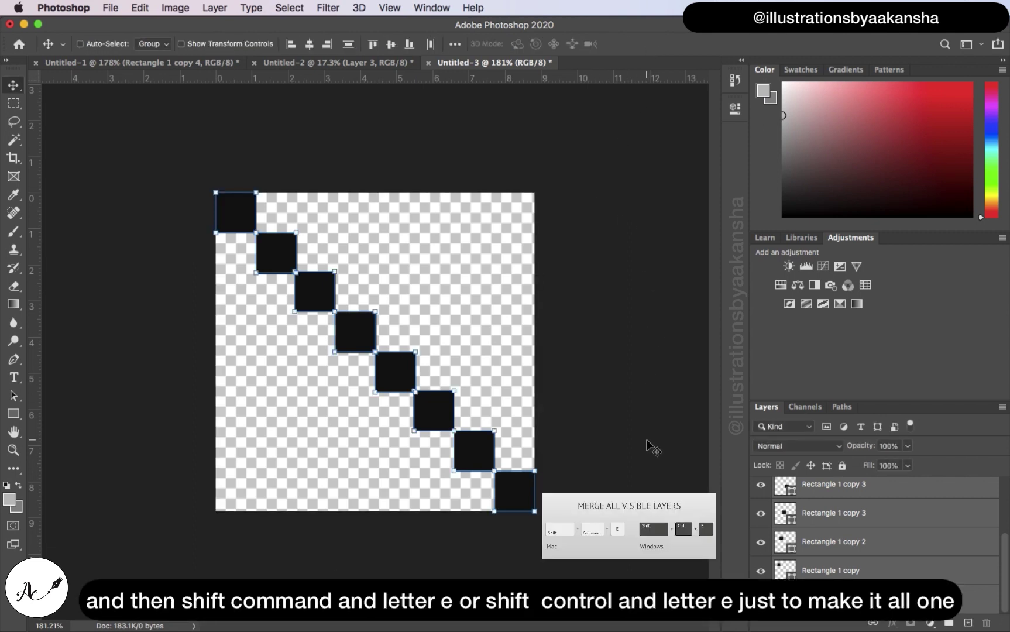
key("super+shift+e")
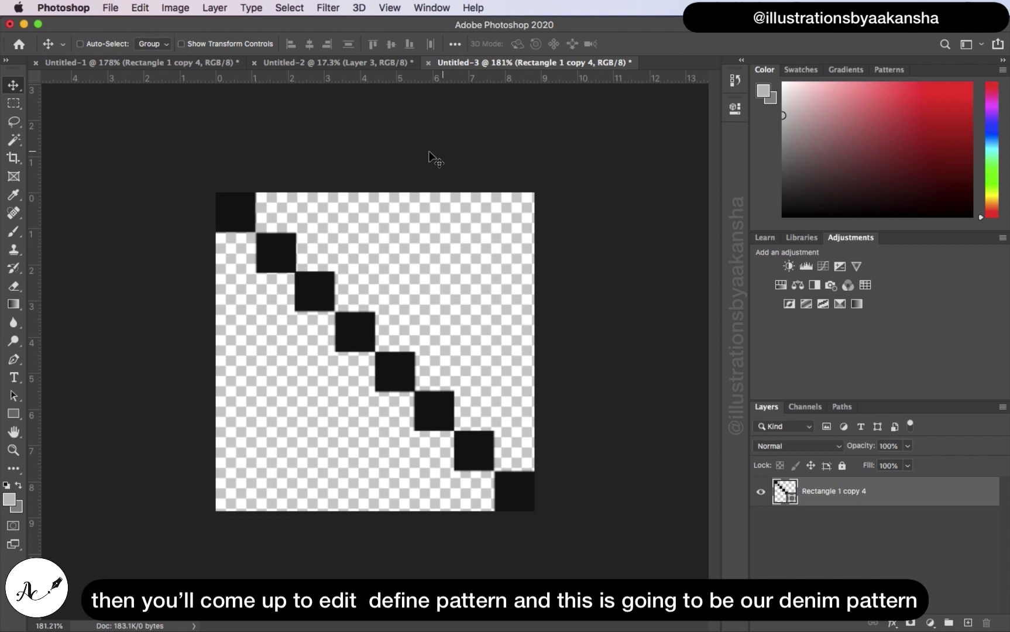
Define the merged staircase tile as a pattern named 'denim pattern'
left_click(143, 7)
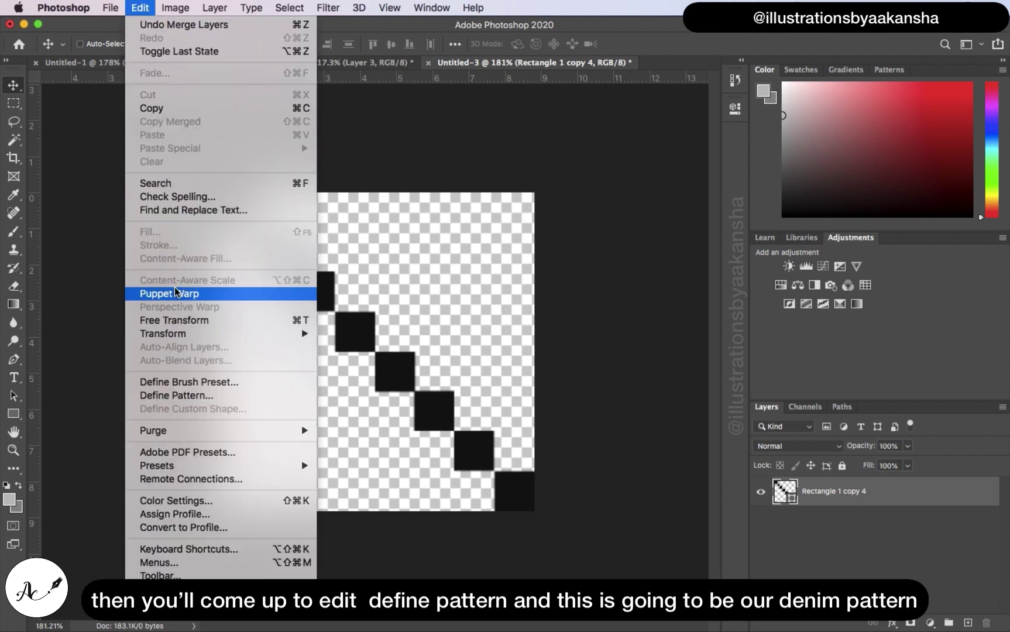
left_click(187, 396)
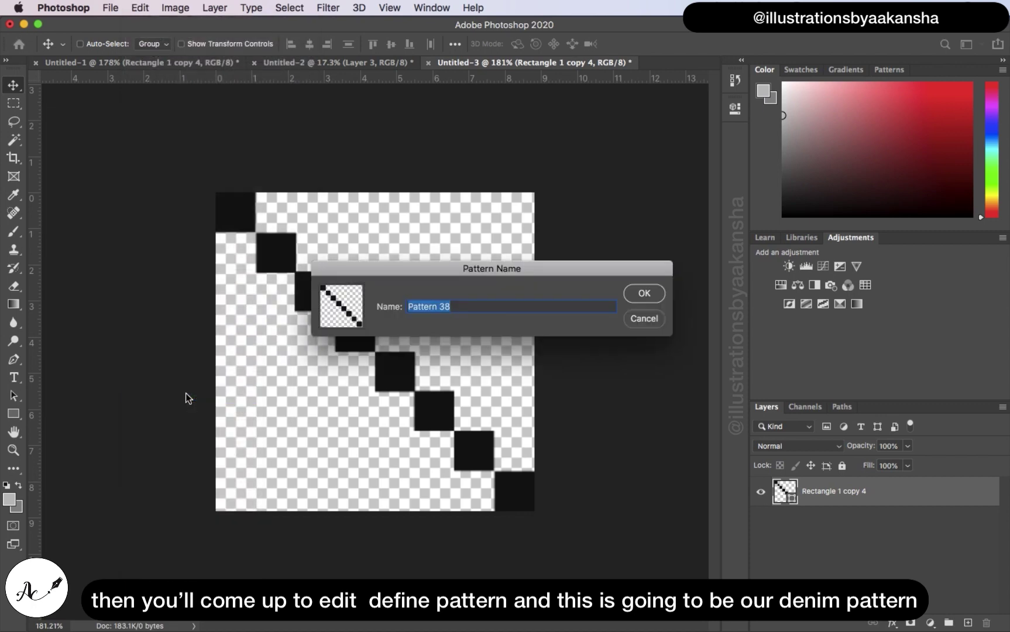
key("BackSpace")
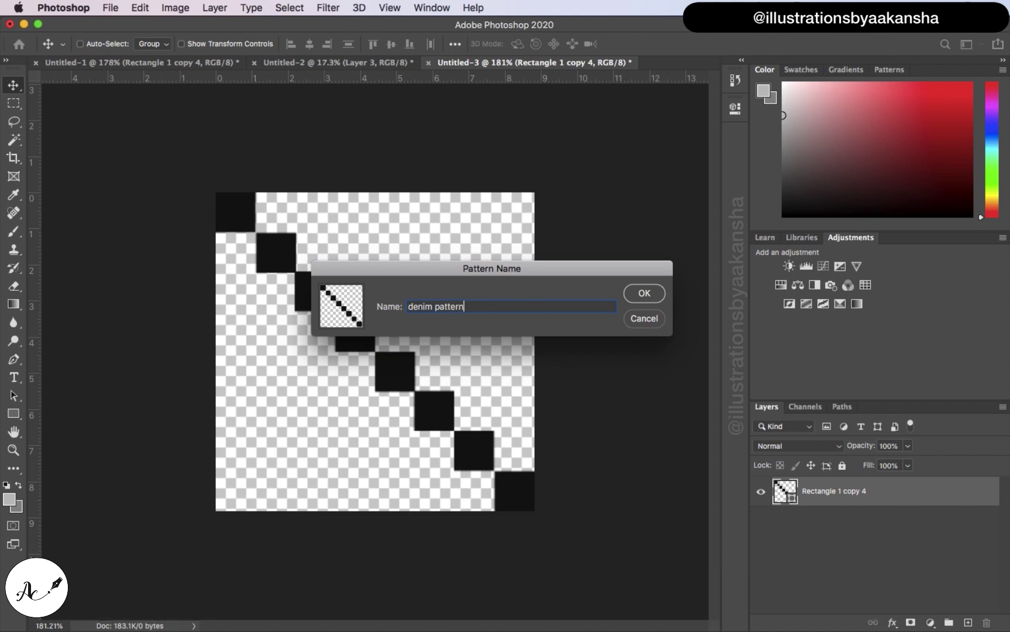
left_click(644, 294)
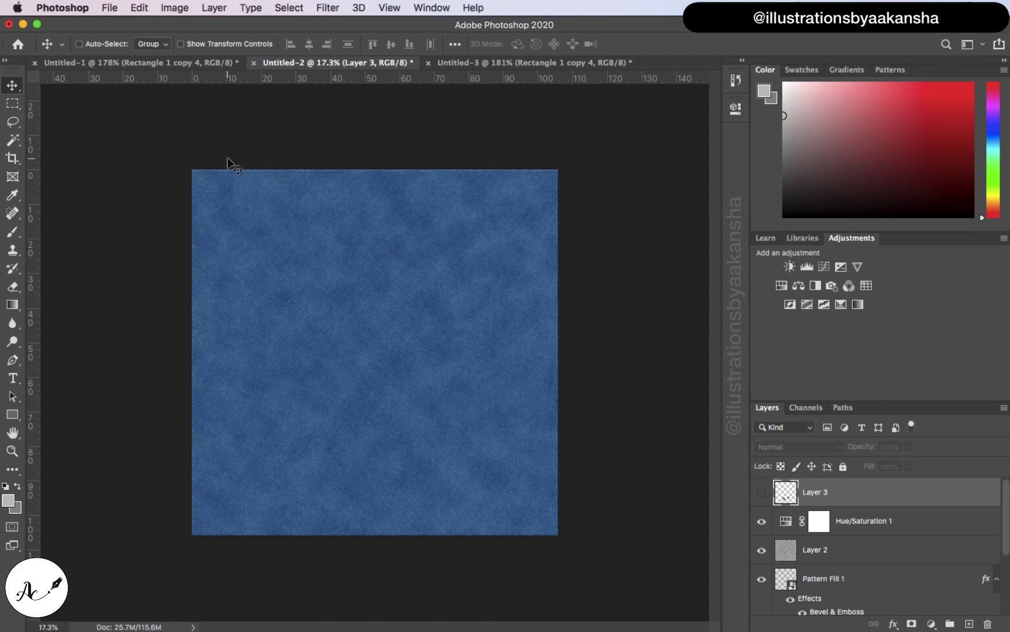
Create a new 3000 × 3000 pixel document at 72 ppi
left_click(109, 8)
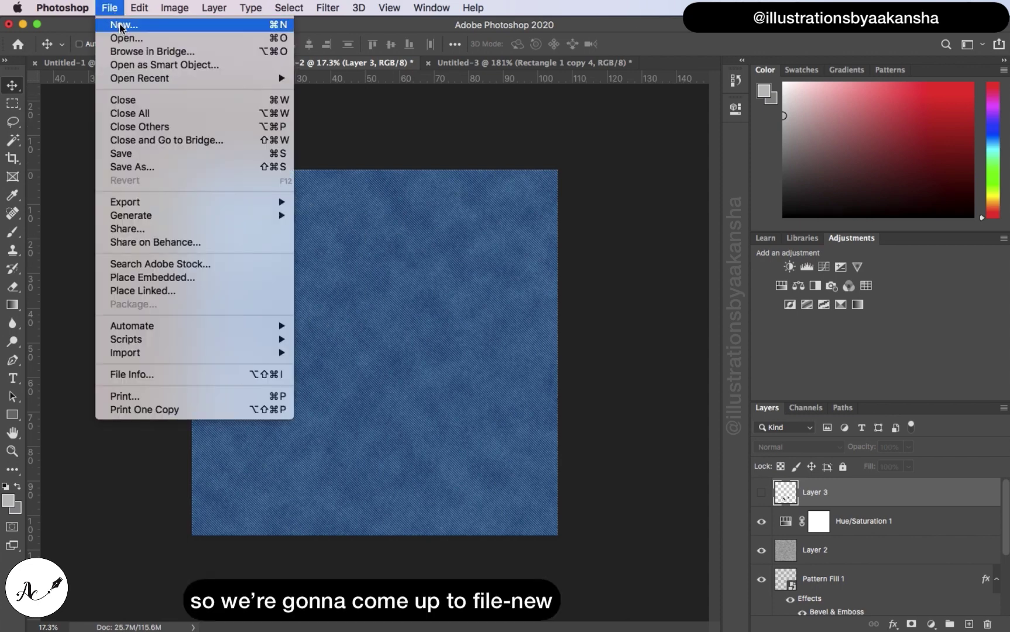
left_click(120, 23)
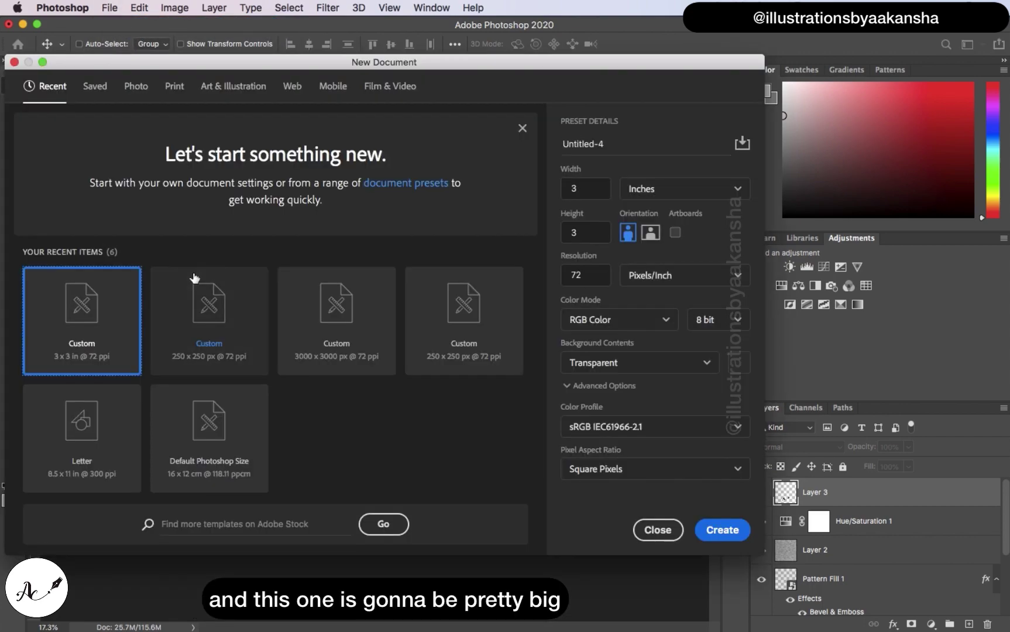
left_click(599, 187)
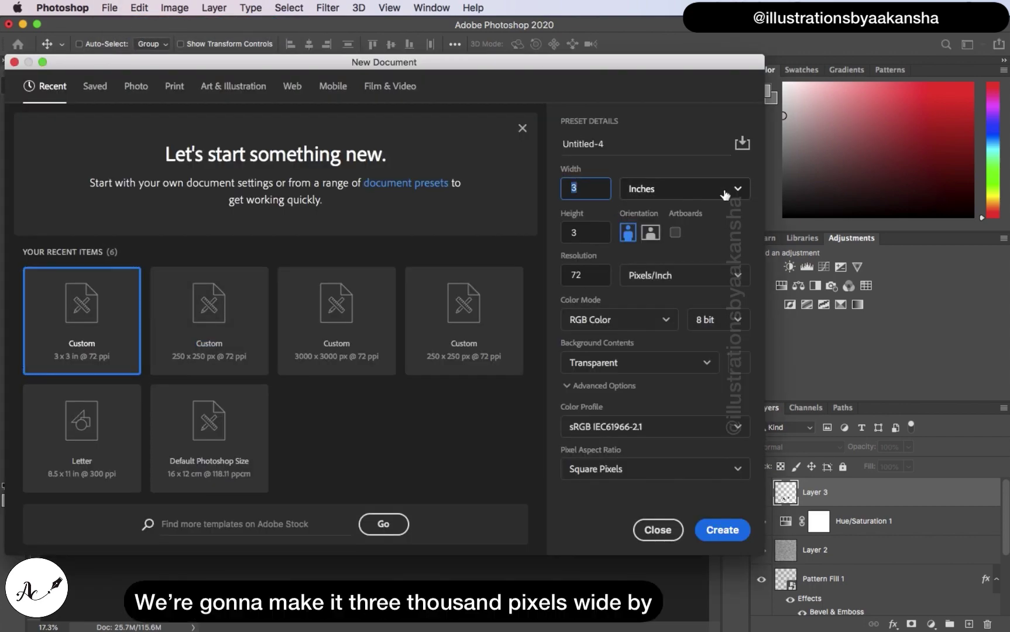
left_click(673, 190)
left_click(702, 219)
left_click(609, 190)
type("3000")
left_click(598, 232)
key("BackSpace")
type("3000")
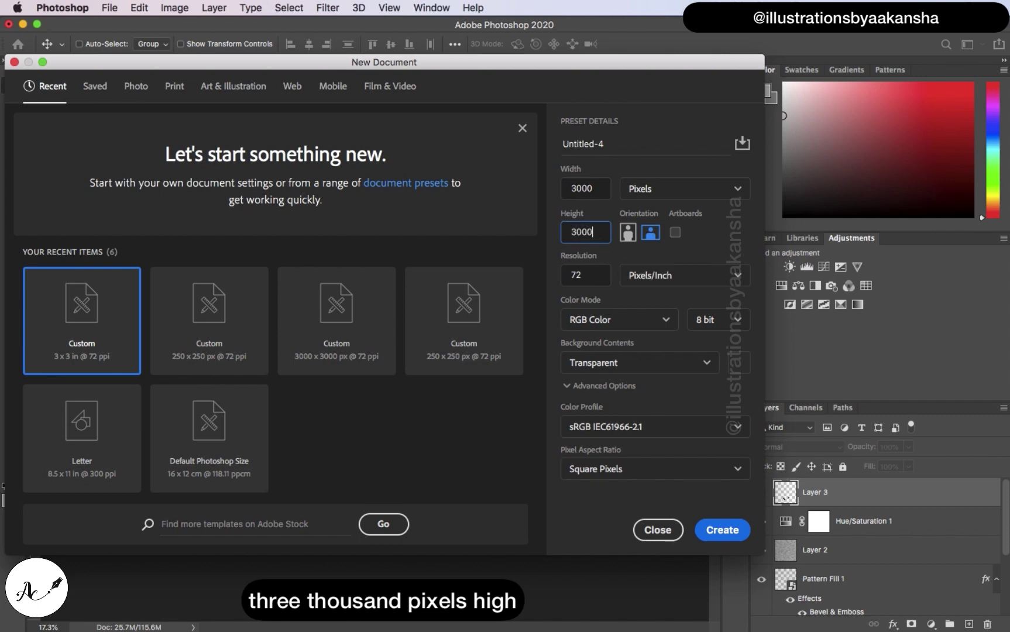
left_click(592, 275)
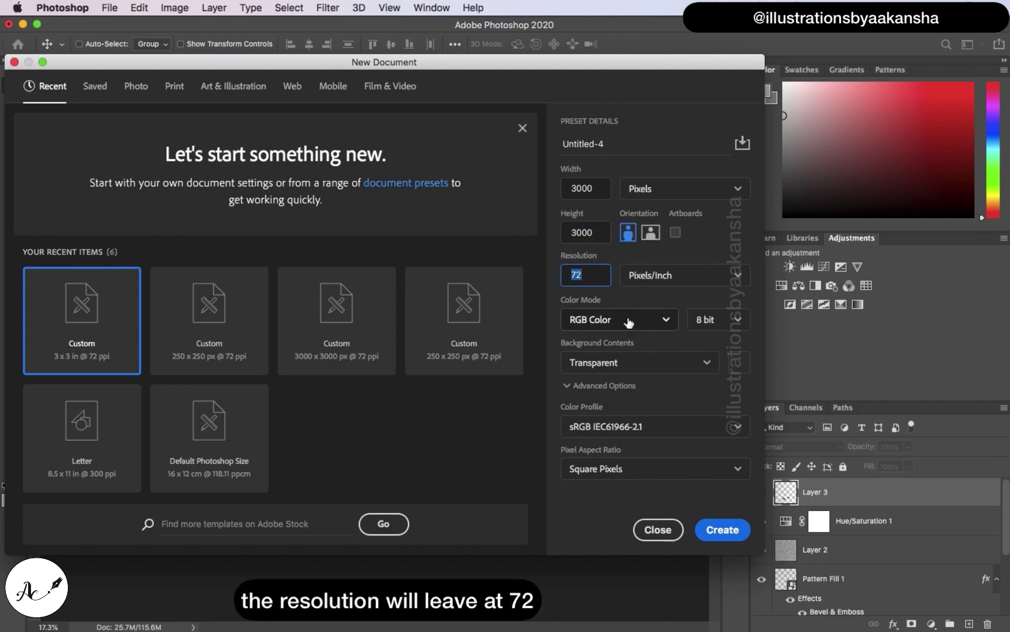
left_click(715, 529)
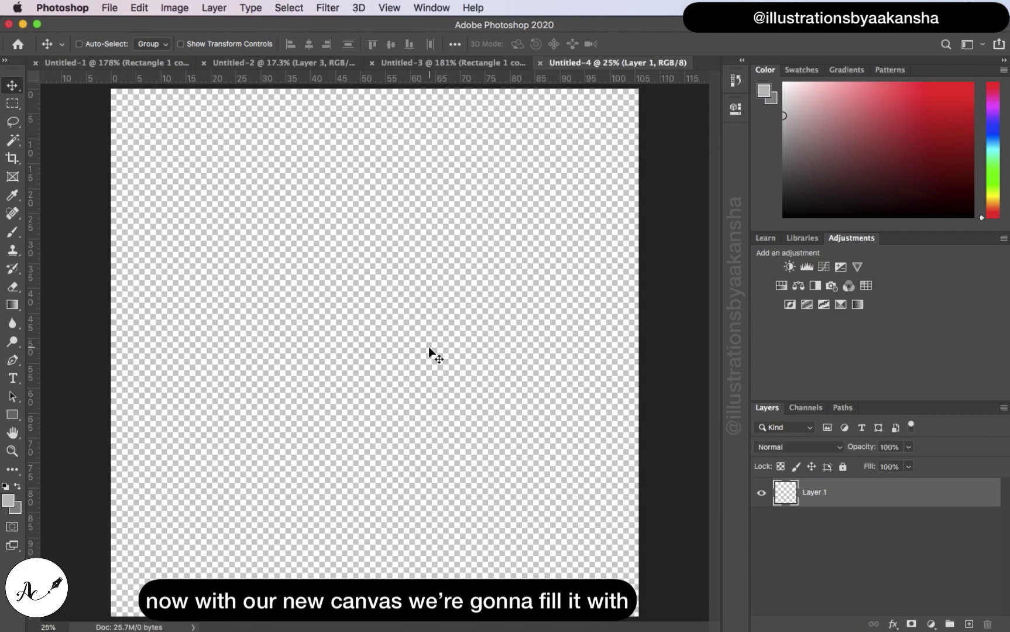
scroll(429, 346, "down", 3)
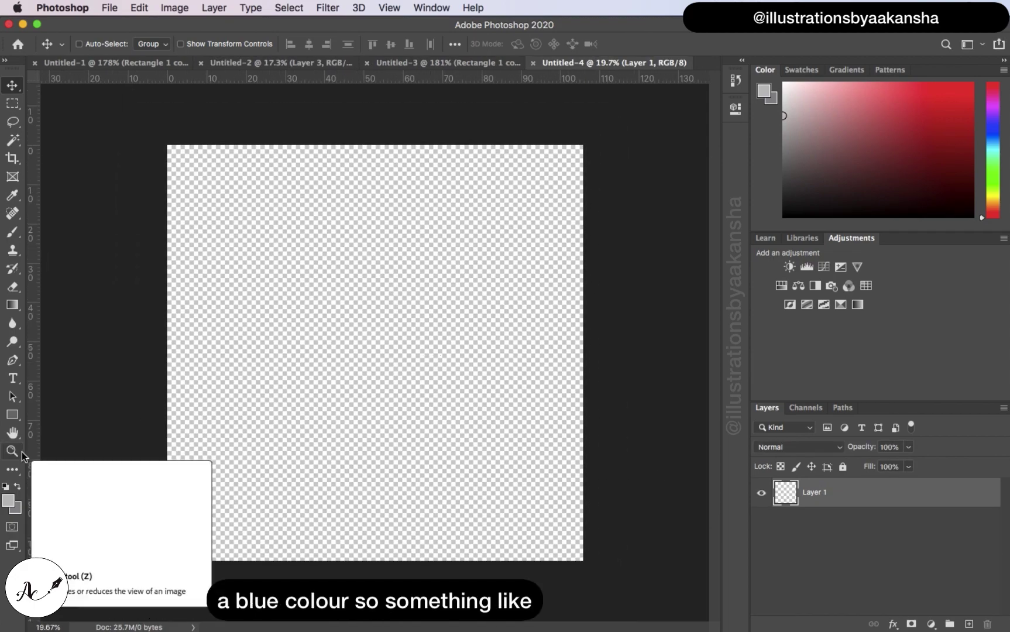
Fill Layer 1 with blue #185e9f via the background colour
left_click(9, 501)
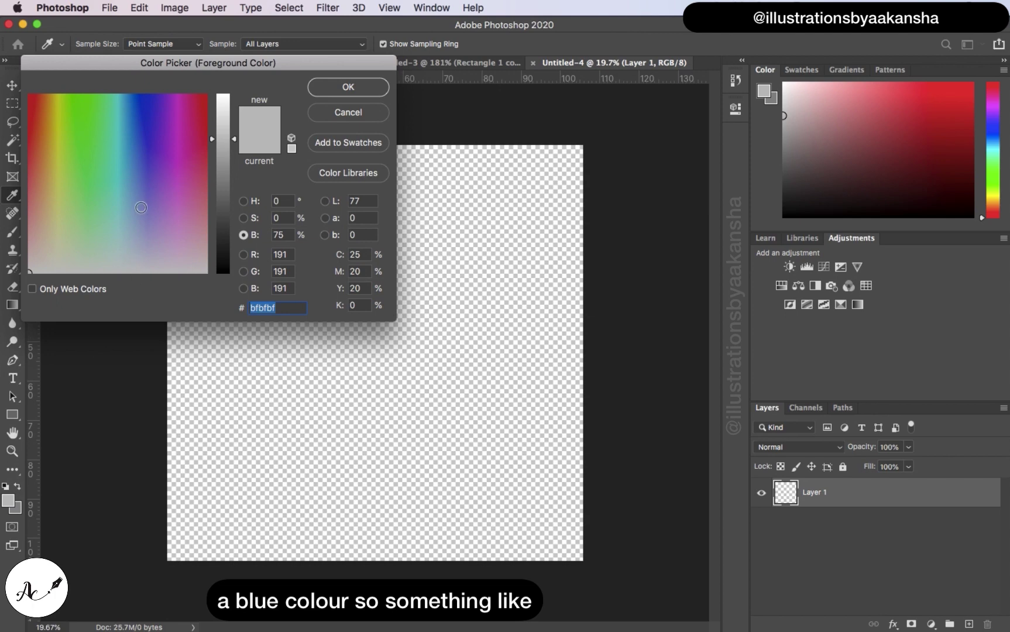
left_click(143, 141)
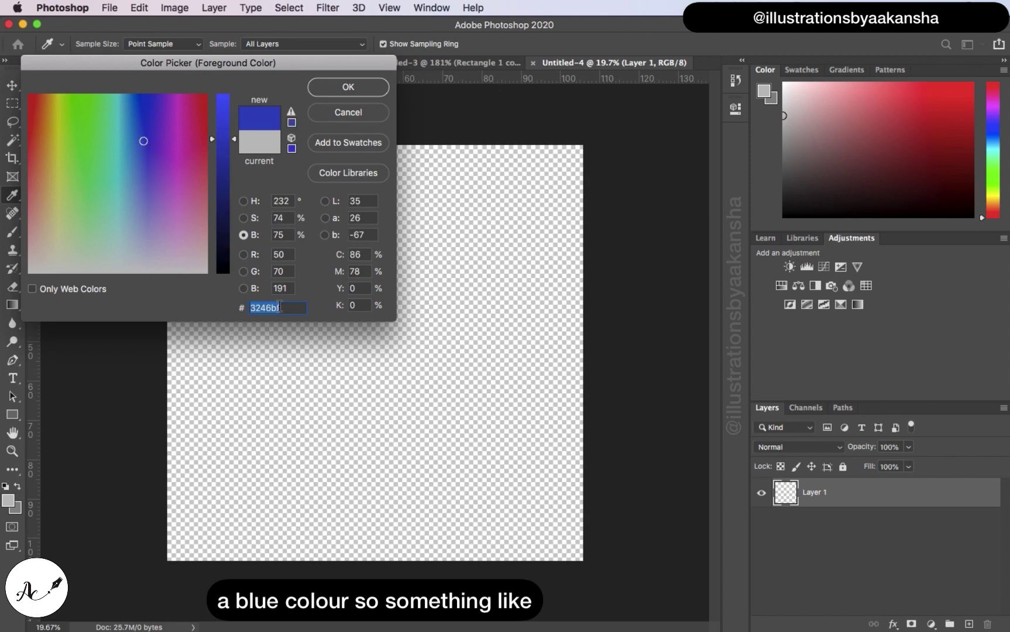
key("BackSpace")
type("185")
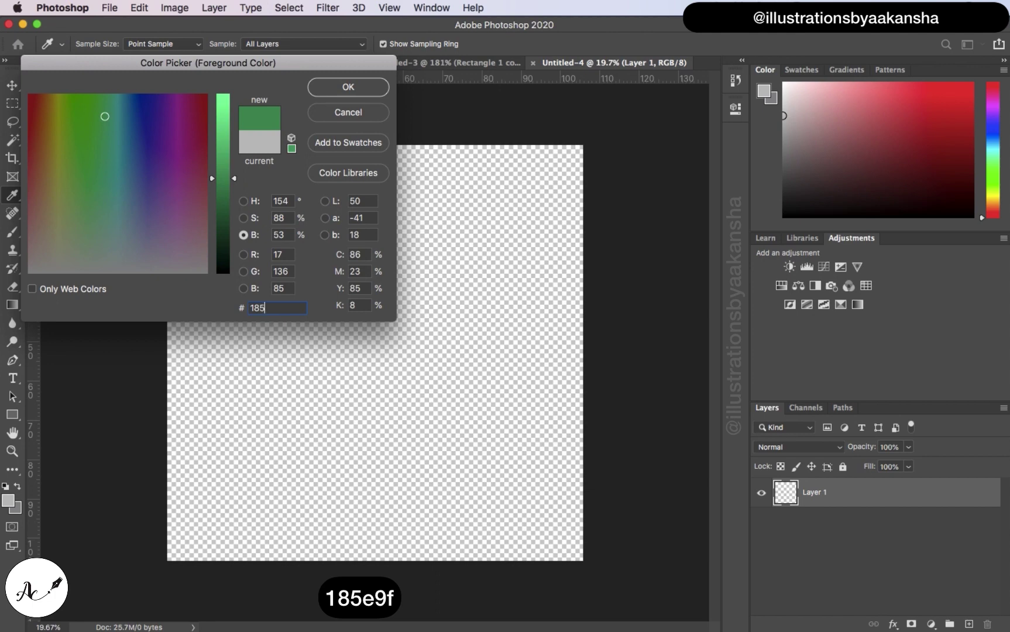
type("e")
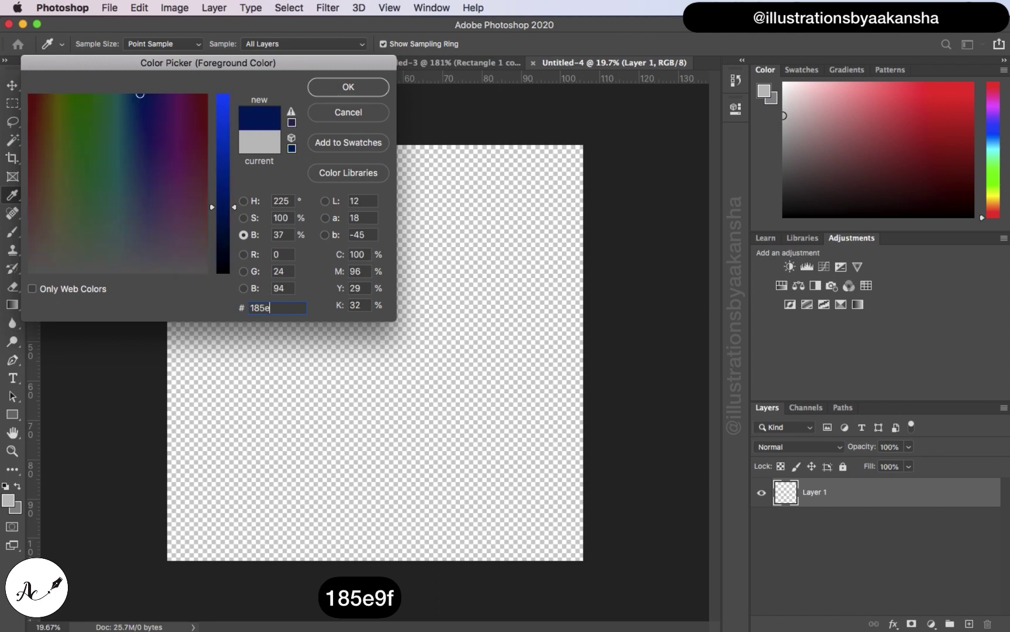
type("9f")
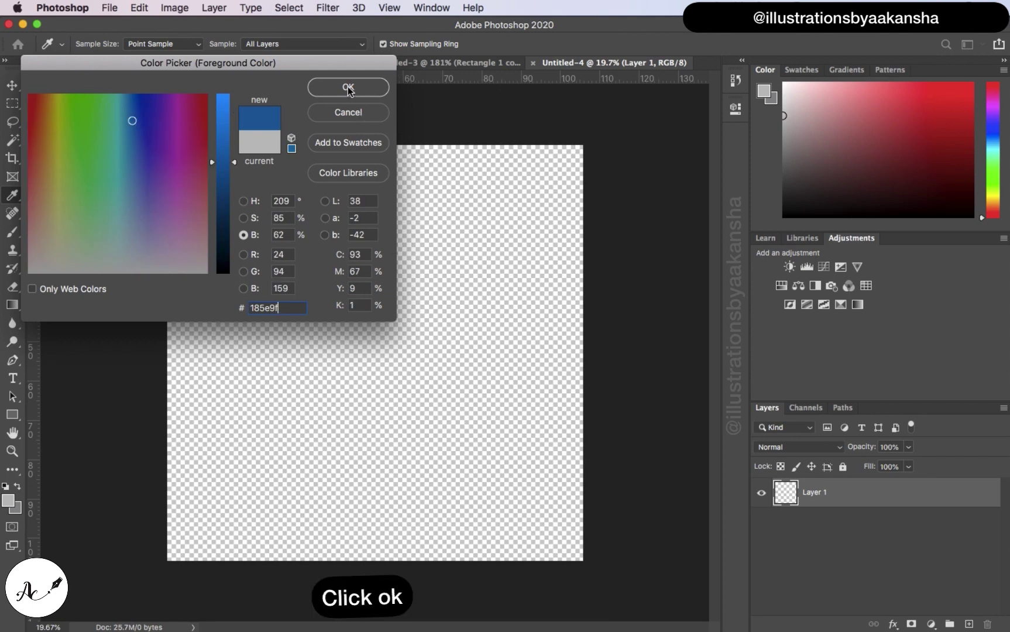
left_click(348, 88)
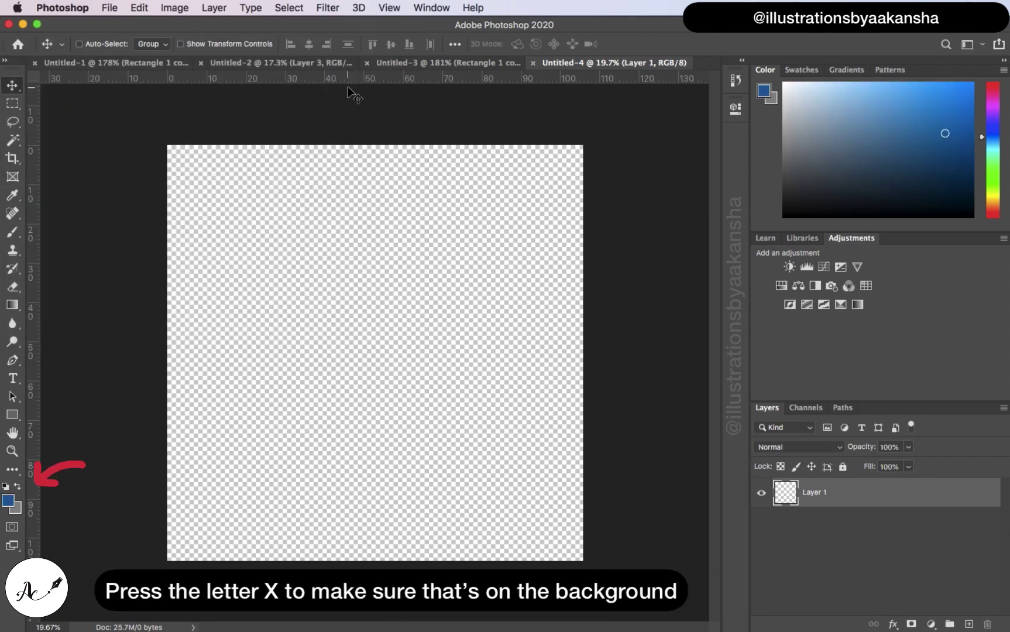
key("x")
key("super")
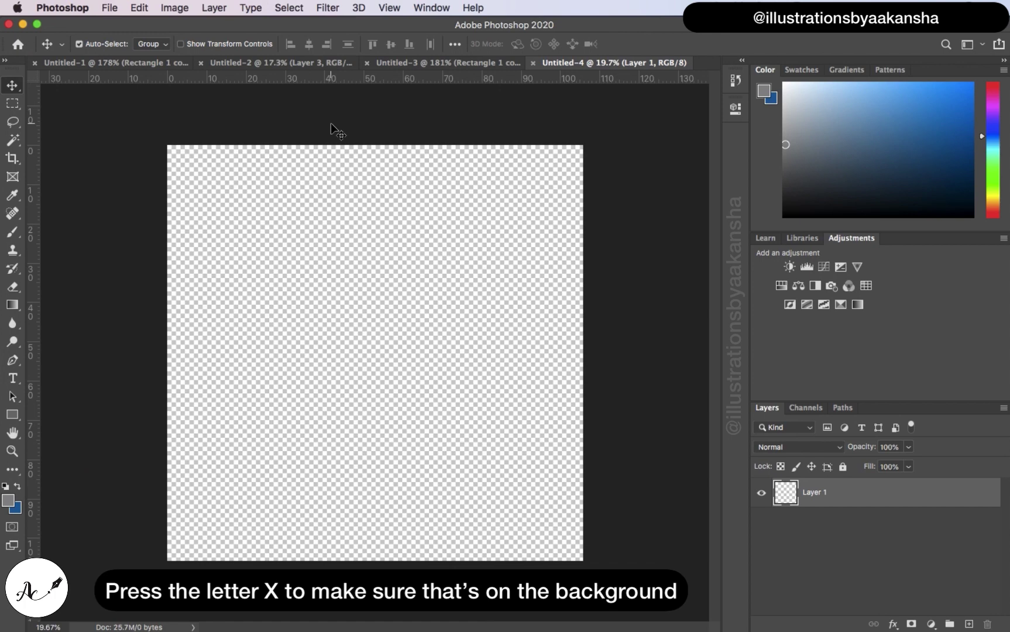
key("super+BackSpace")
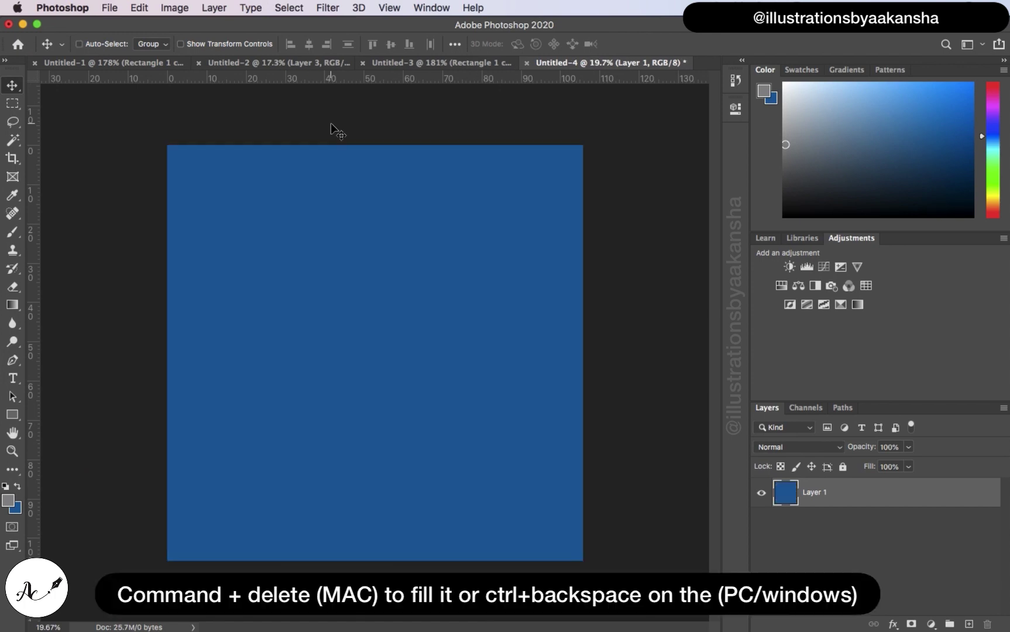
left_click(328, 7)
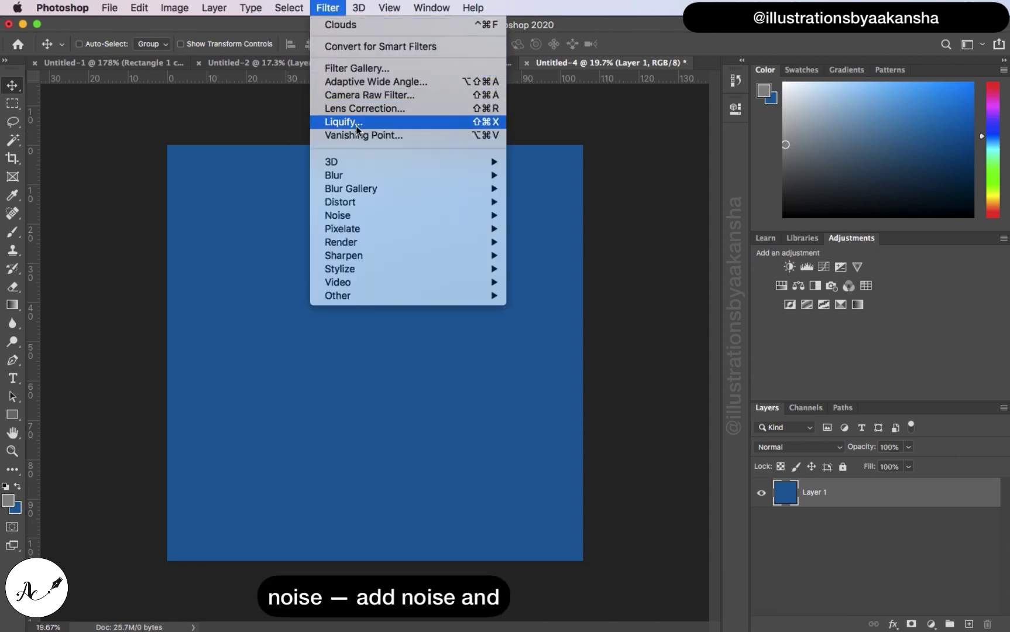
Add 15% Uniform monochromatic noise to the blue Layer 1
mouse_move(360, 215)
left_click(551, 216)
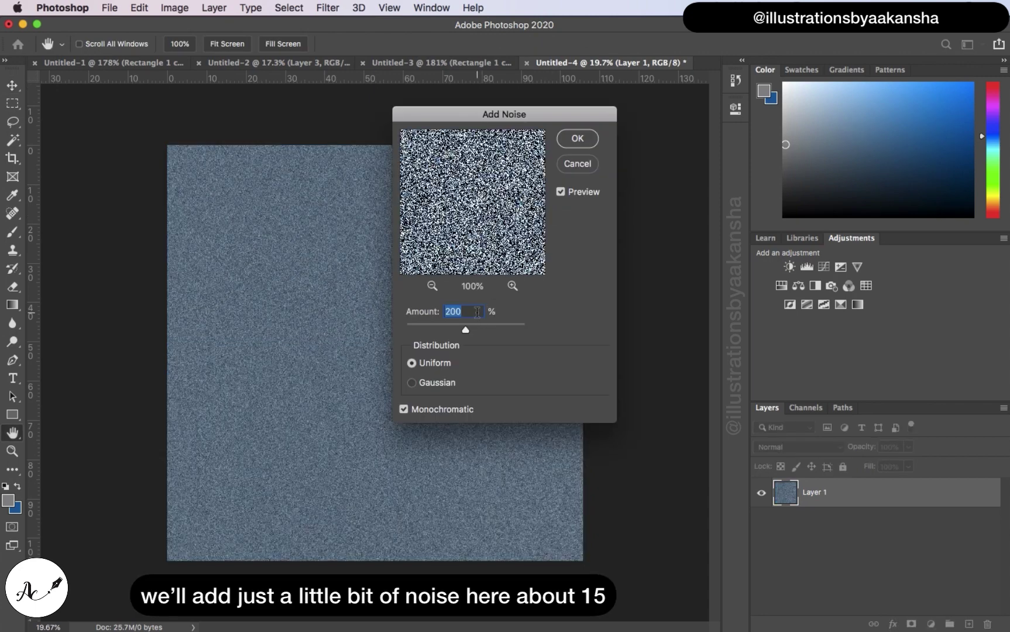
key("BackSpace")
type("1")
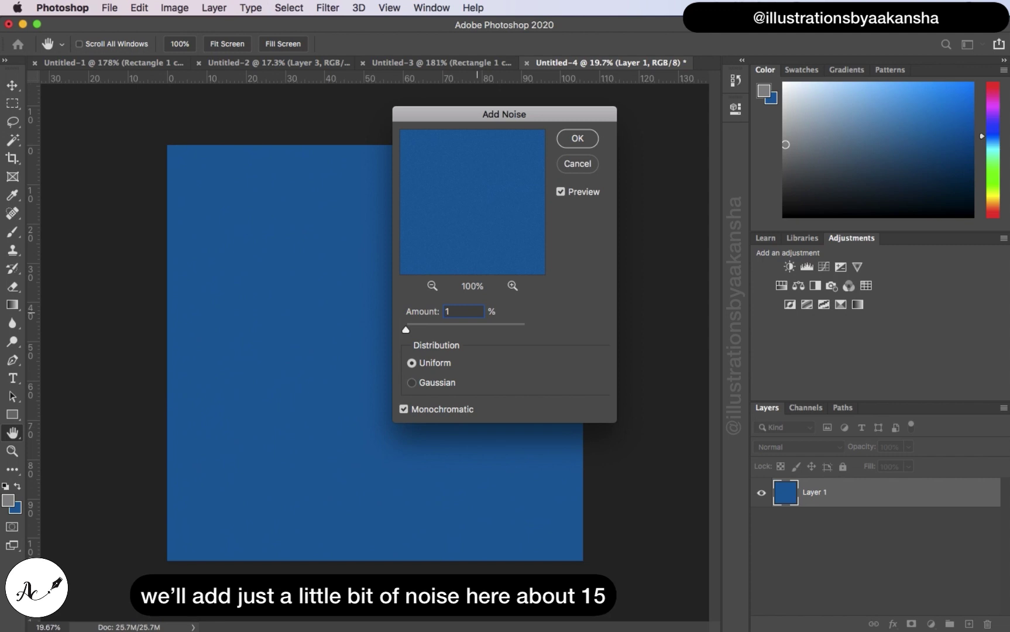
type("5")
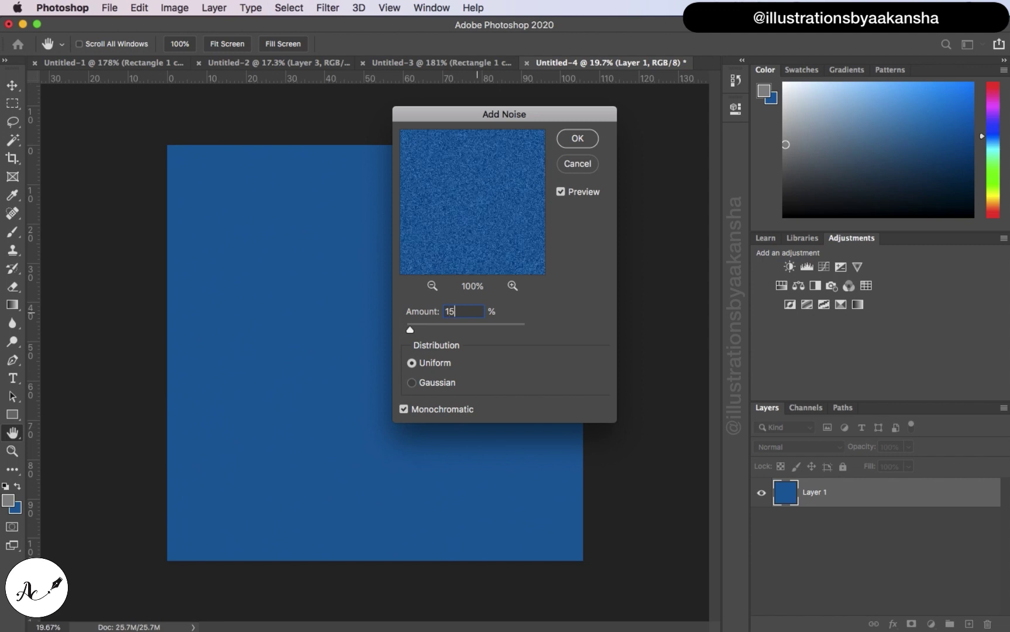
double_click(460, 311)
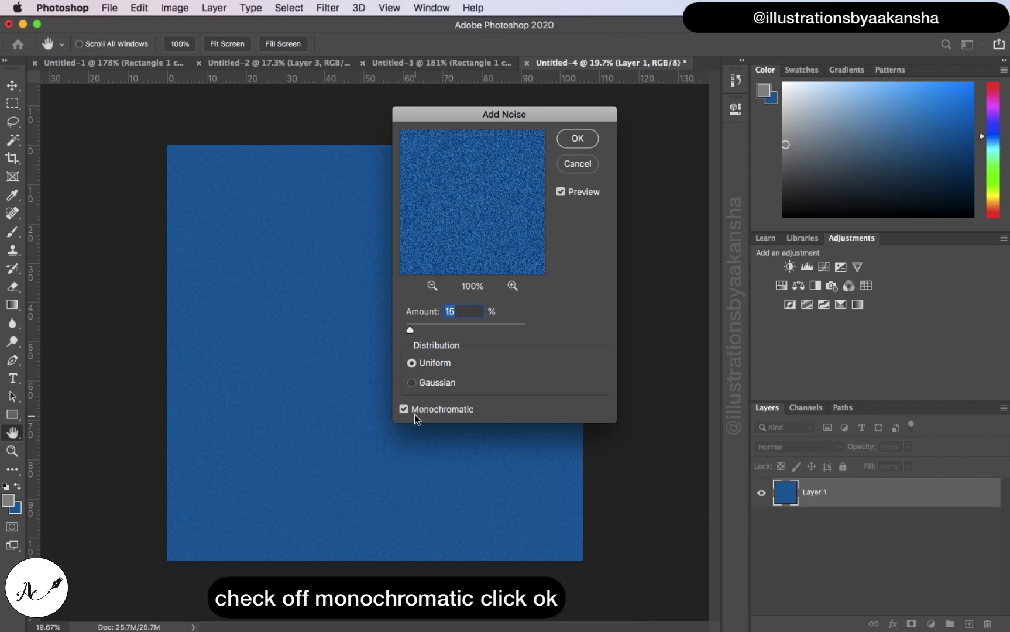
left_click(578, 139)
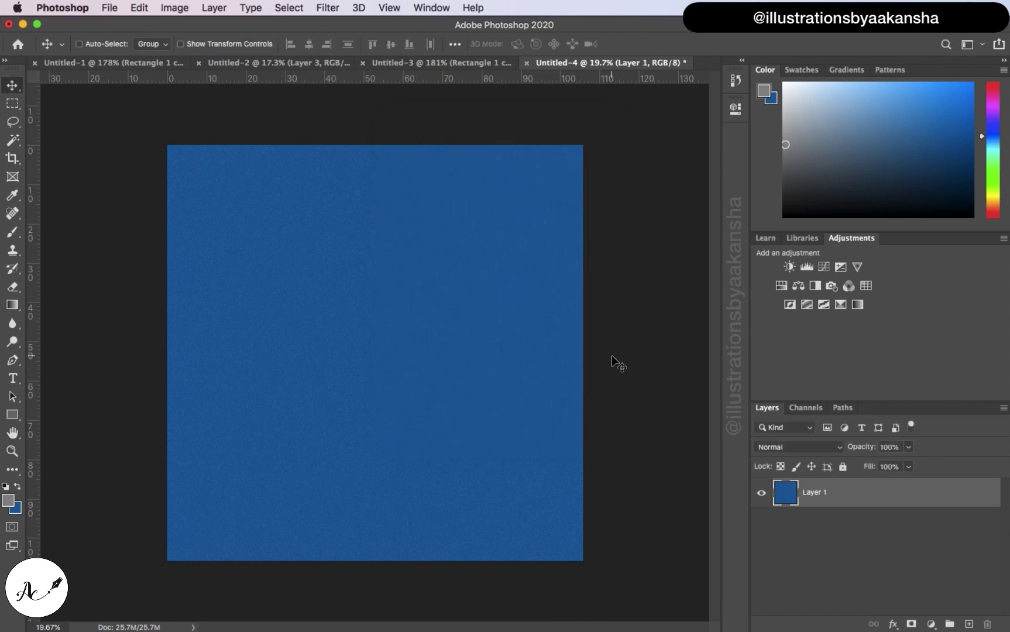
Add a new Layer 2 filled with grey #88898a as the background colour
left_click(13, 501)
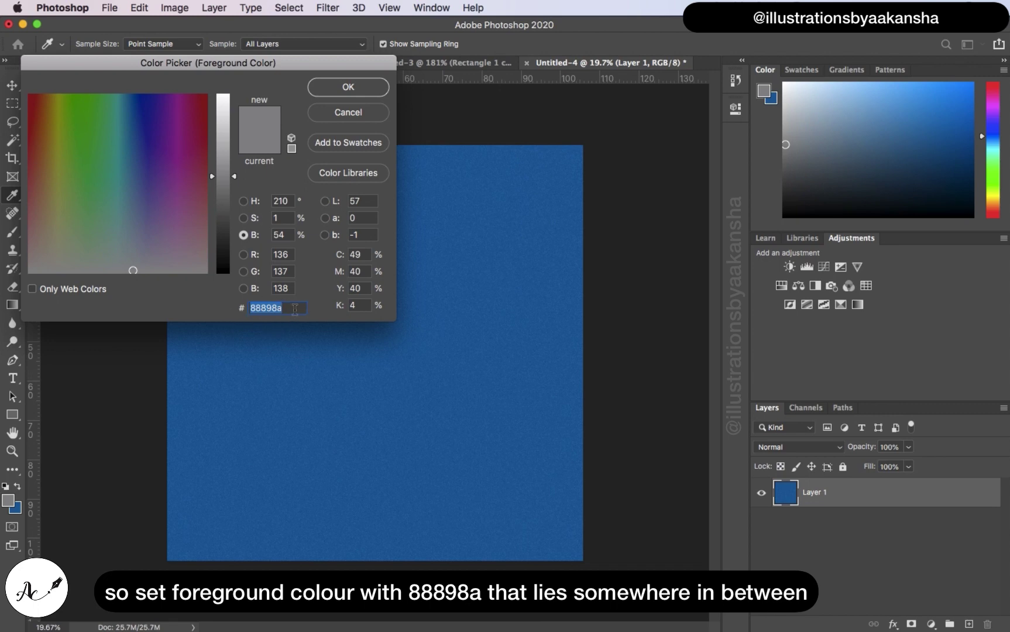
left_click(347, 89)
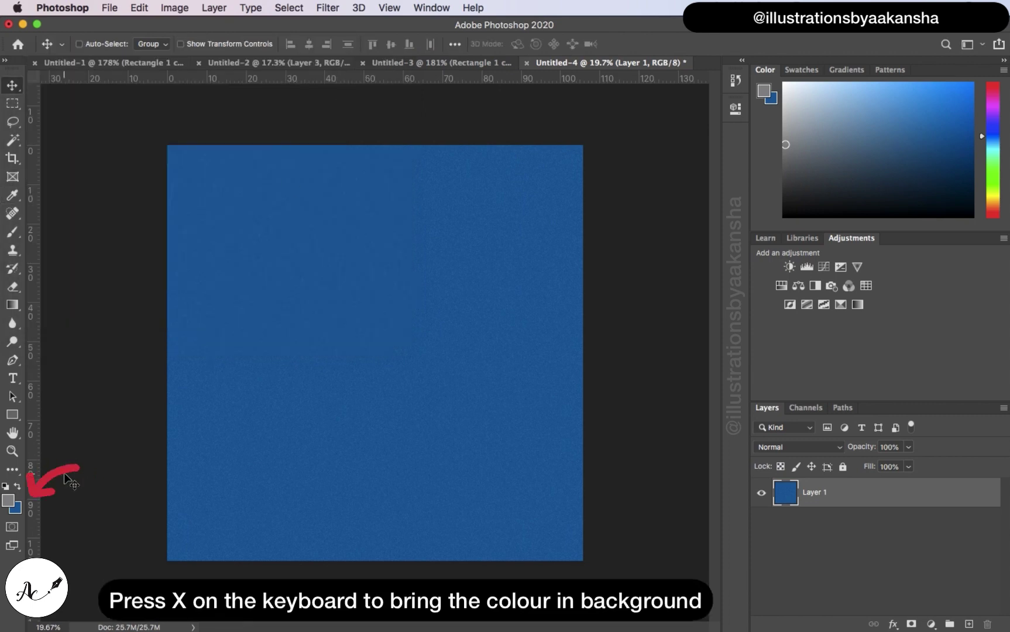
key("x")
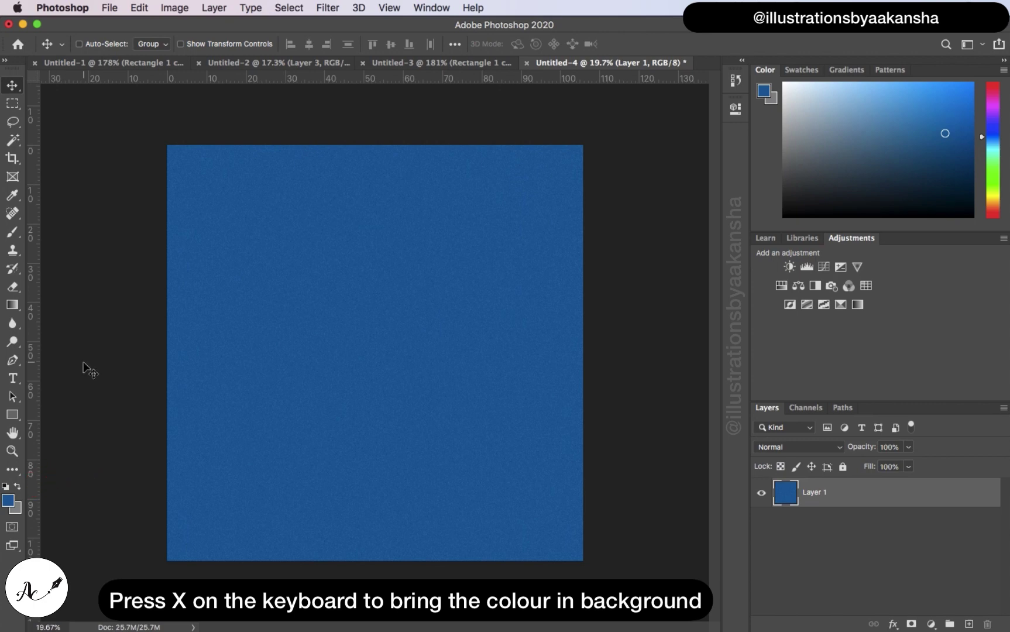
left_click(968, 625)
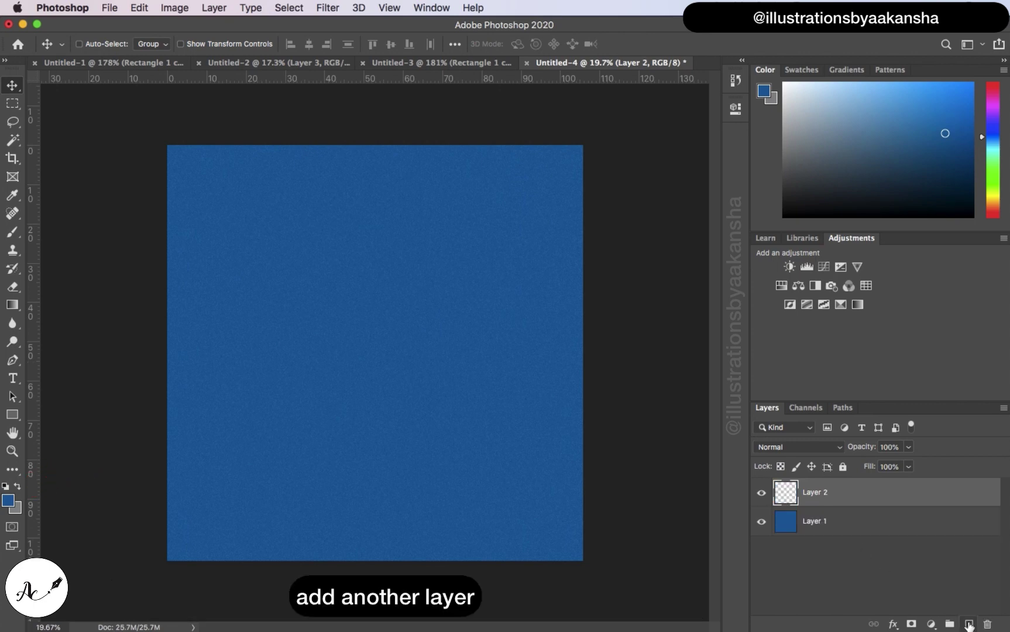
key("super+BackSpace")
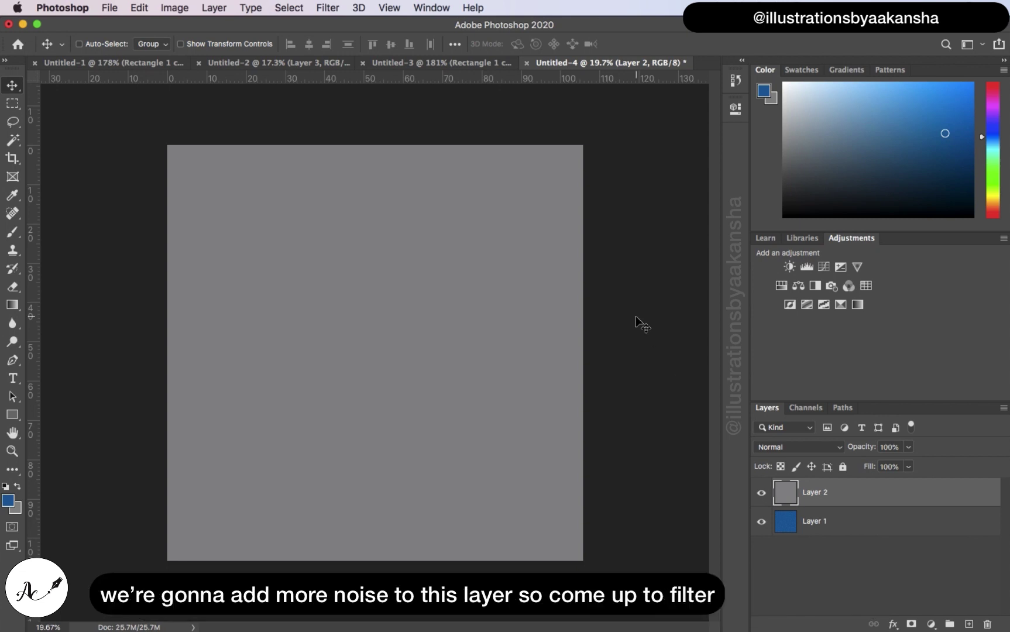
left_click(327, 8)
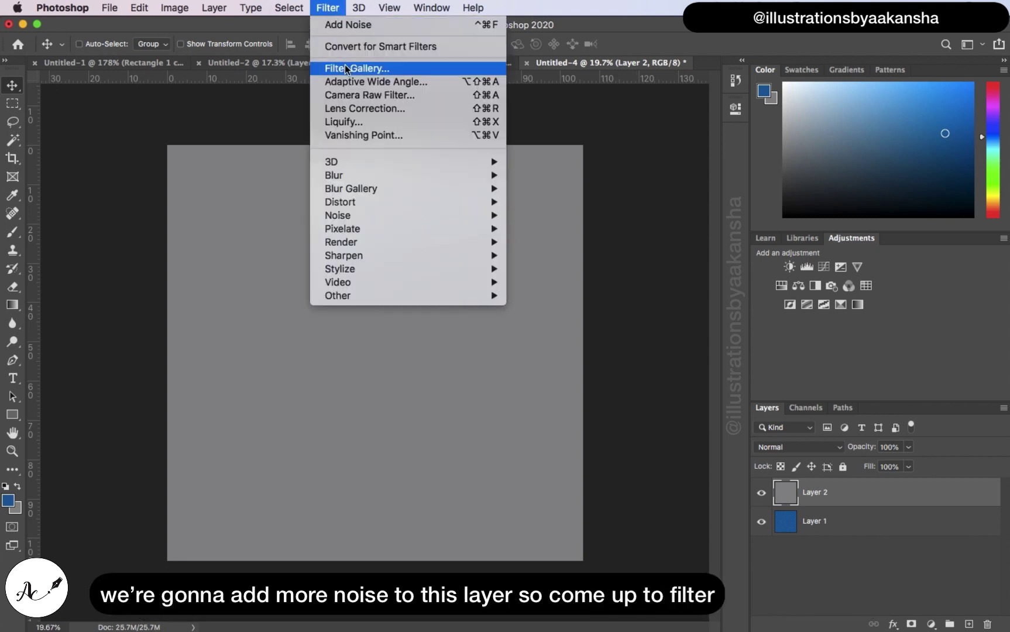
Apply 200% Add Noise to the grey Layer 2
mouse_move(354, 220)
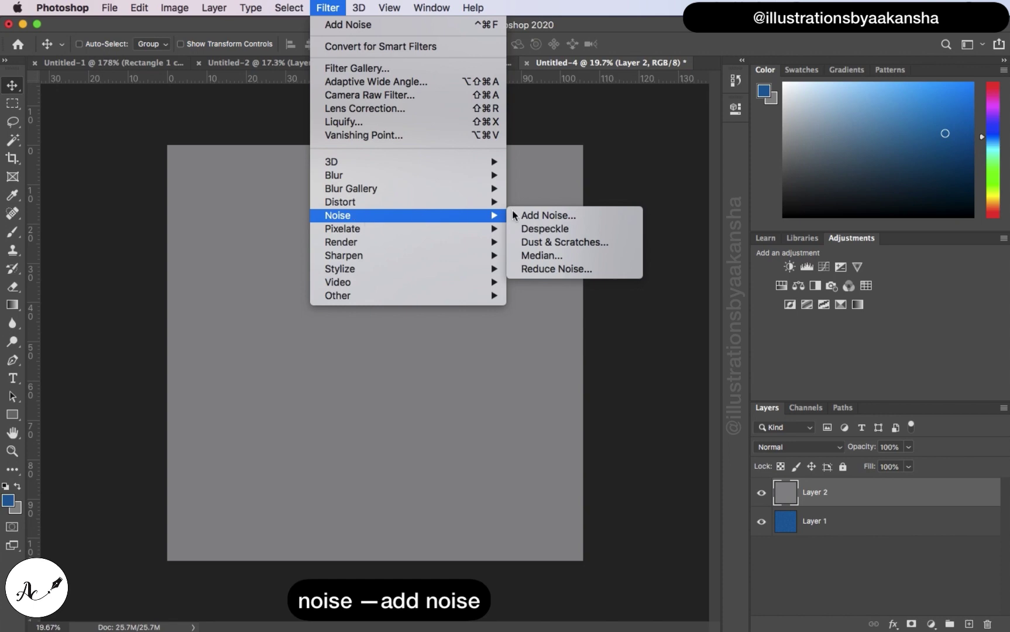
left_click(543, 212)
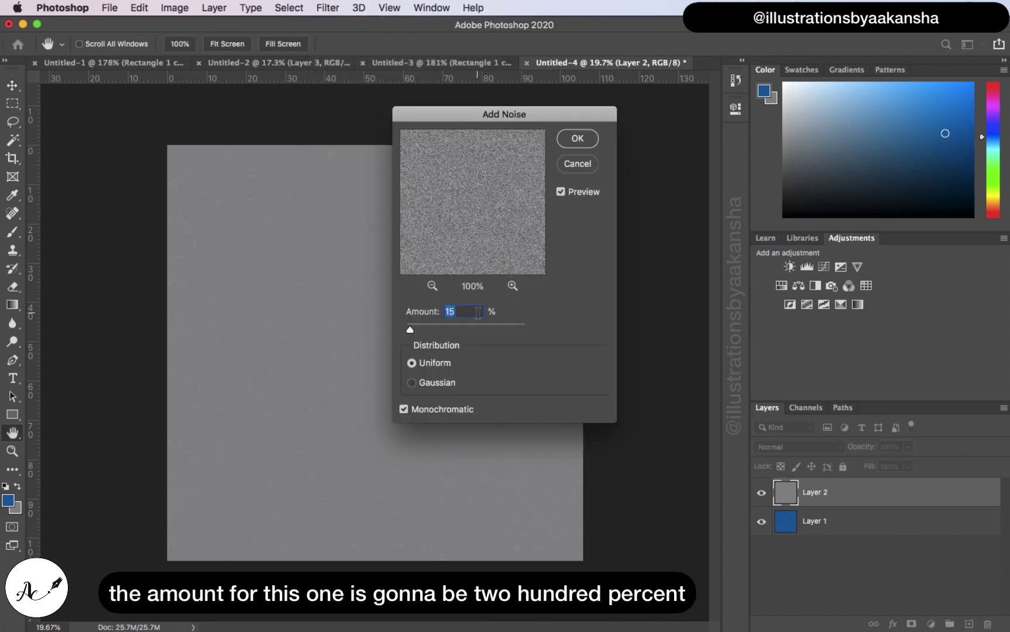
type("200")
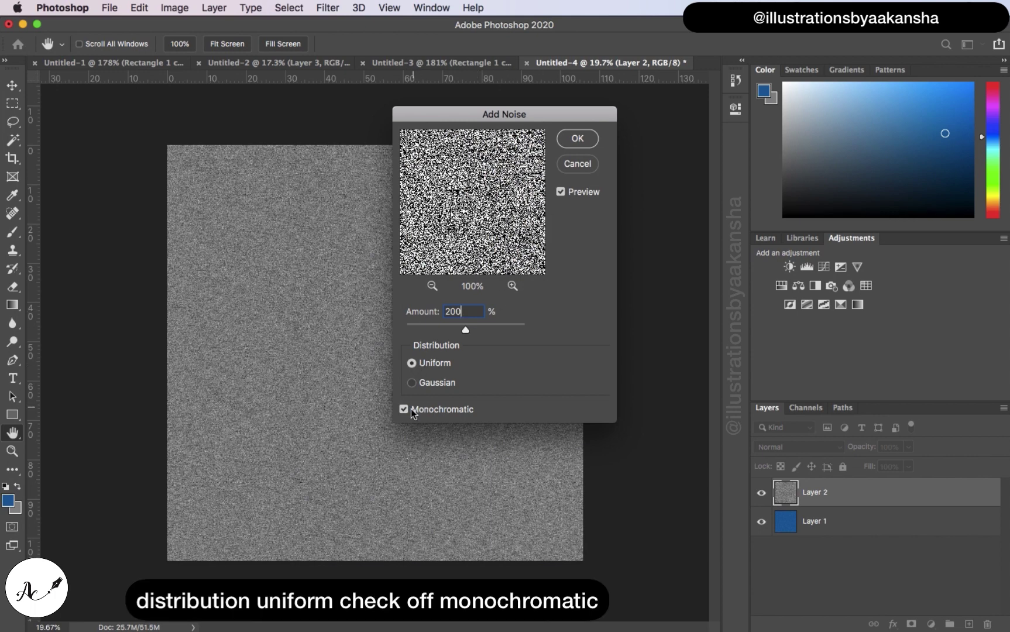
left_click(577, 138)
Duplicate Layer 2 as a new layer named 'denim'
right_click(855, 494)
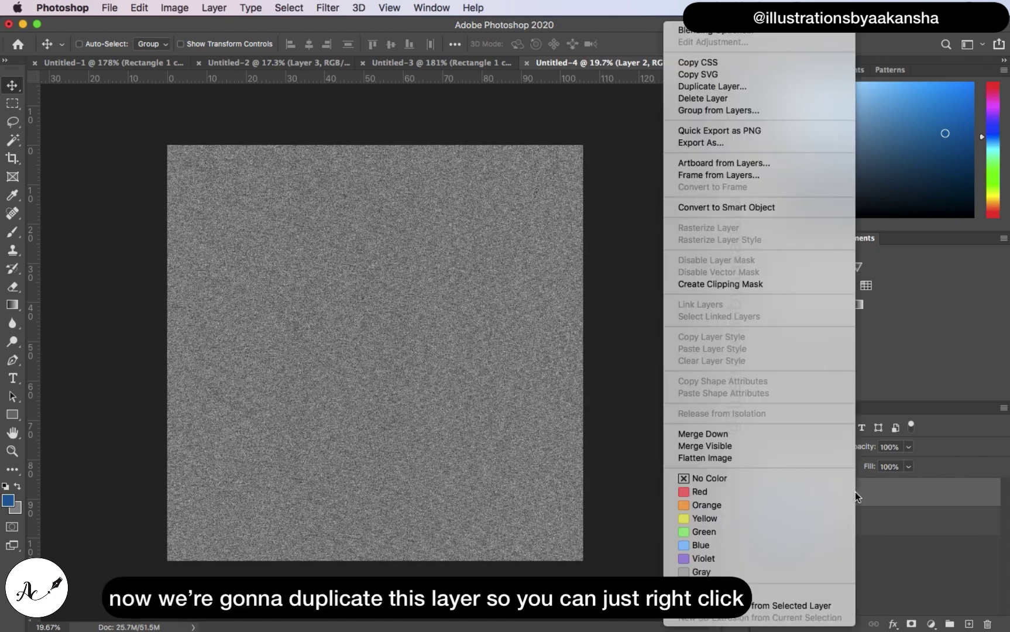
left_click(787, 87)
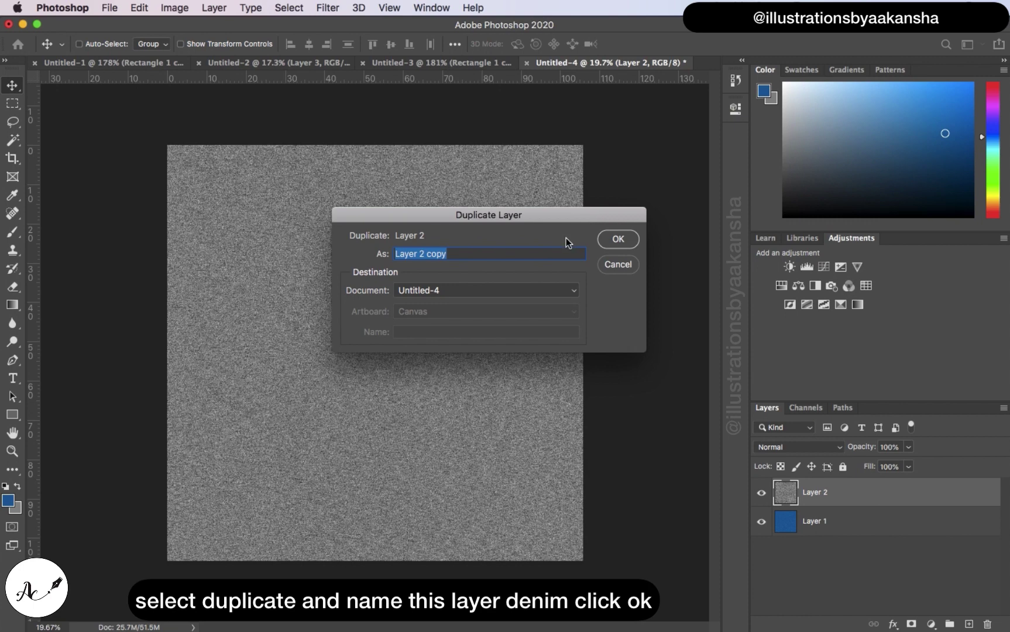
key("BackSpace")
type("denim")
left_click(620, 240)
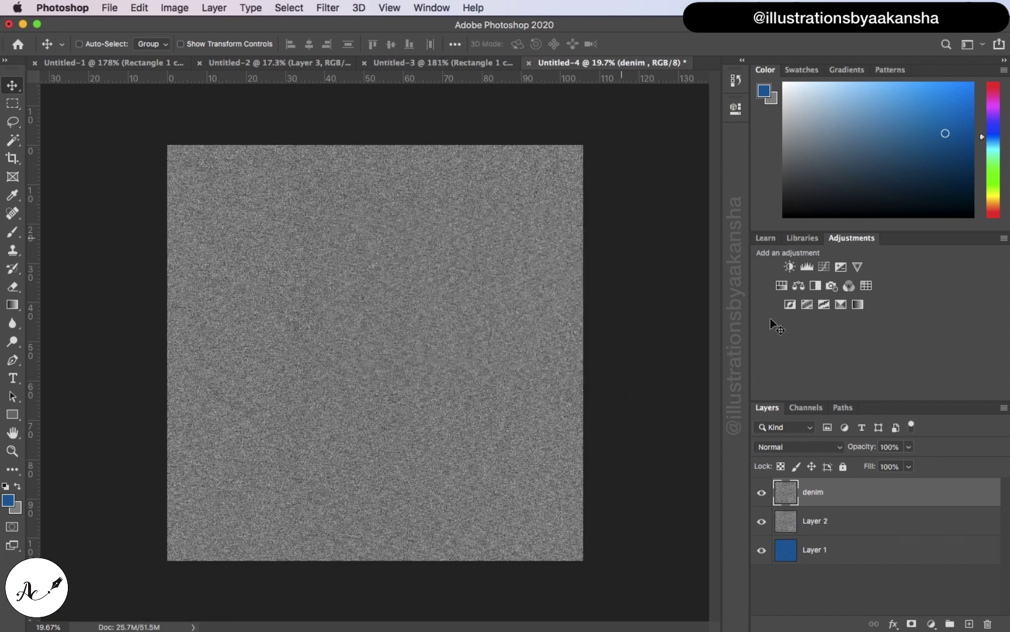
Rename Layer 2 to 'denim 2'
left_click(818, 523)
right_click(818, 523)
left_click(817, 522)
double_click(816, 520)
key("BackSpace")
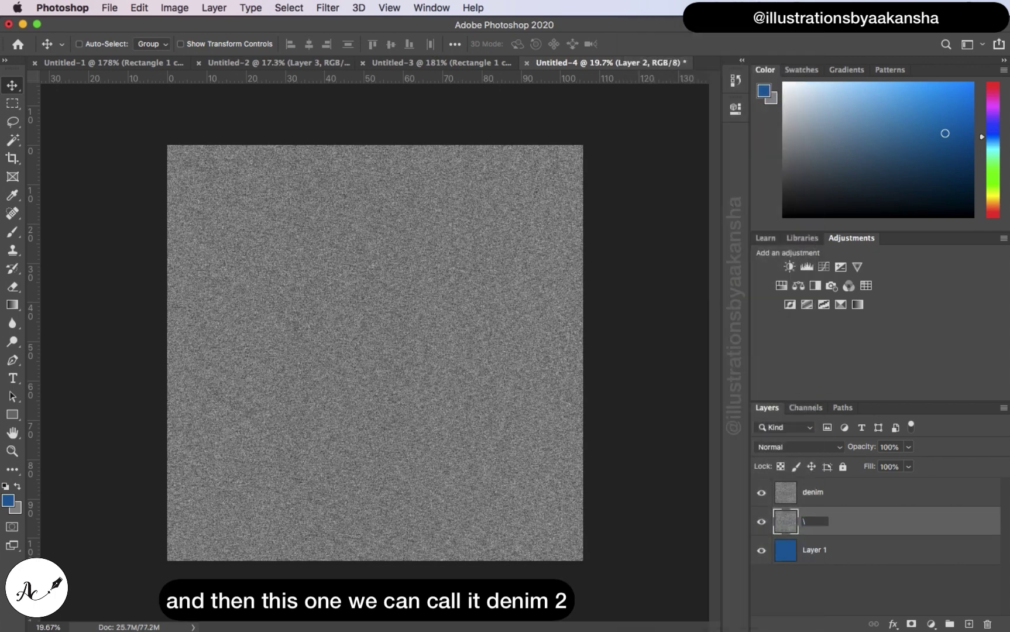
type("denim 2")
key("Return")
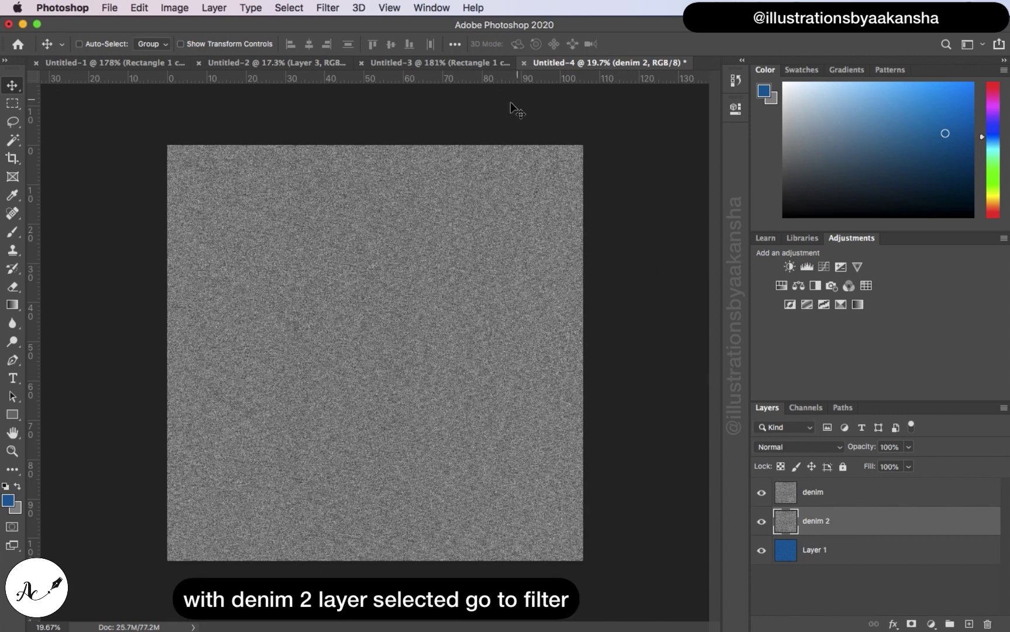
Apply a Motion Blur at angle 0°, distance 28 px, to denim 2
left_click(337, 7)
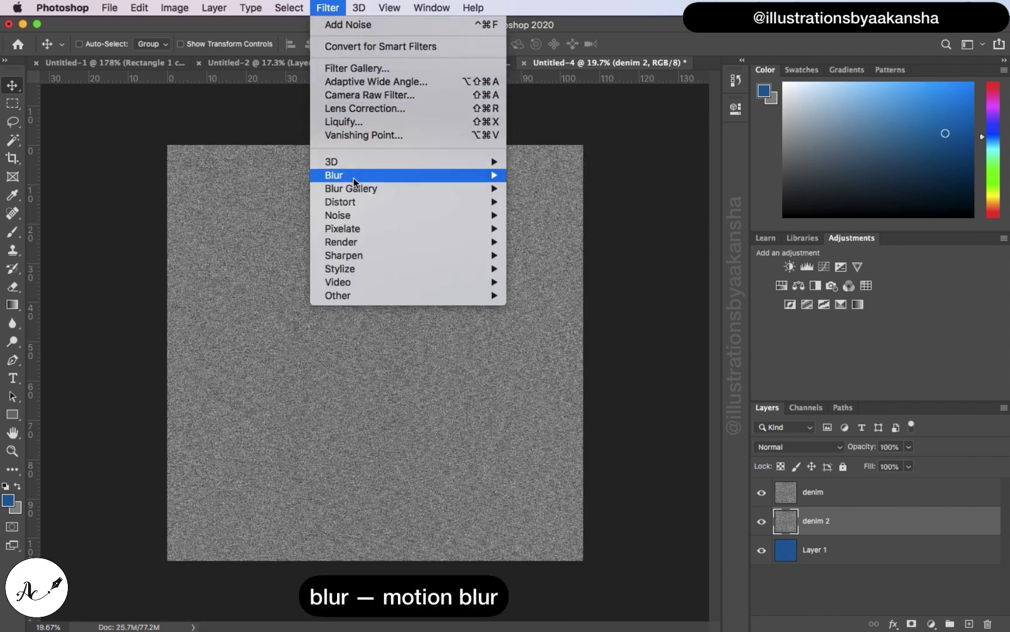
mouse_move(446, 176)
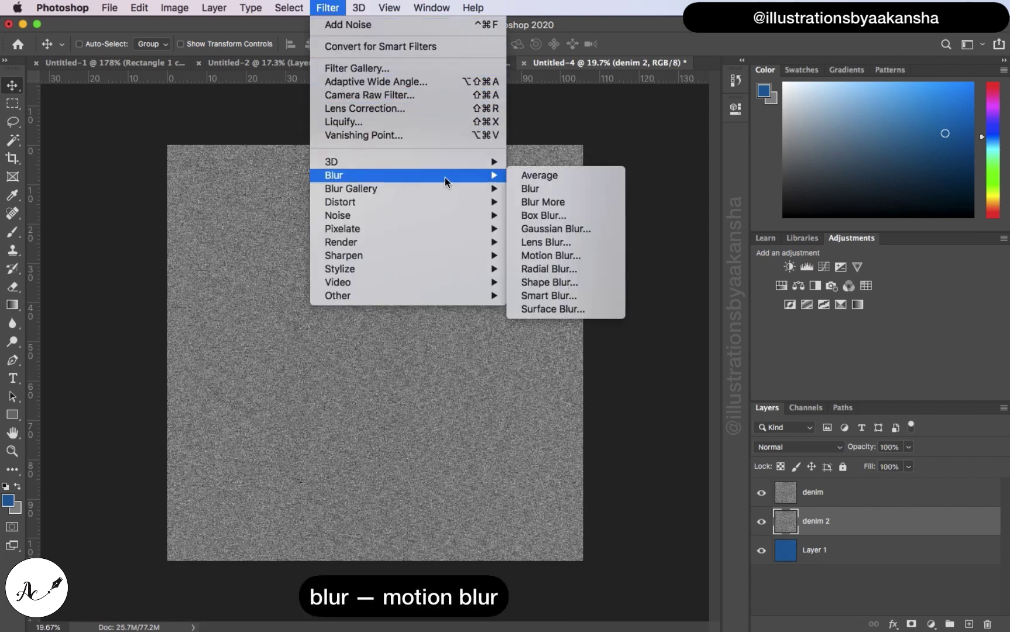
left_click(542, 255)
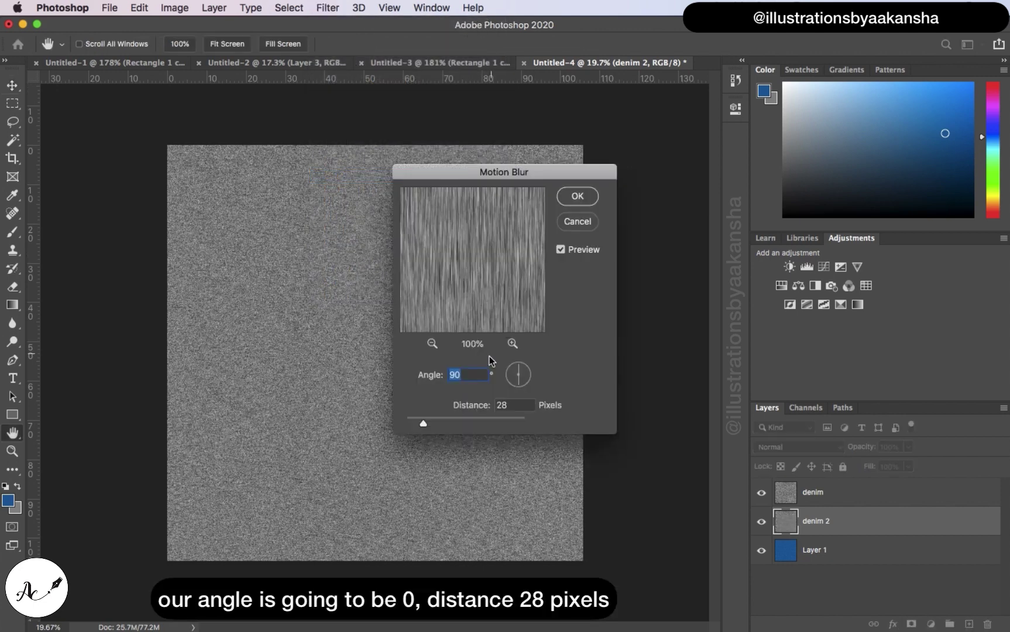
type("0")
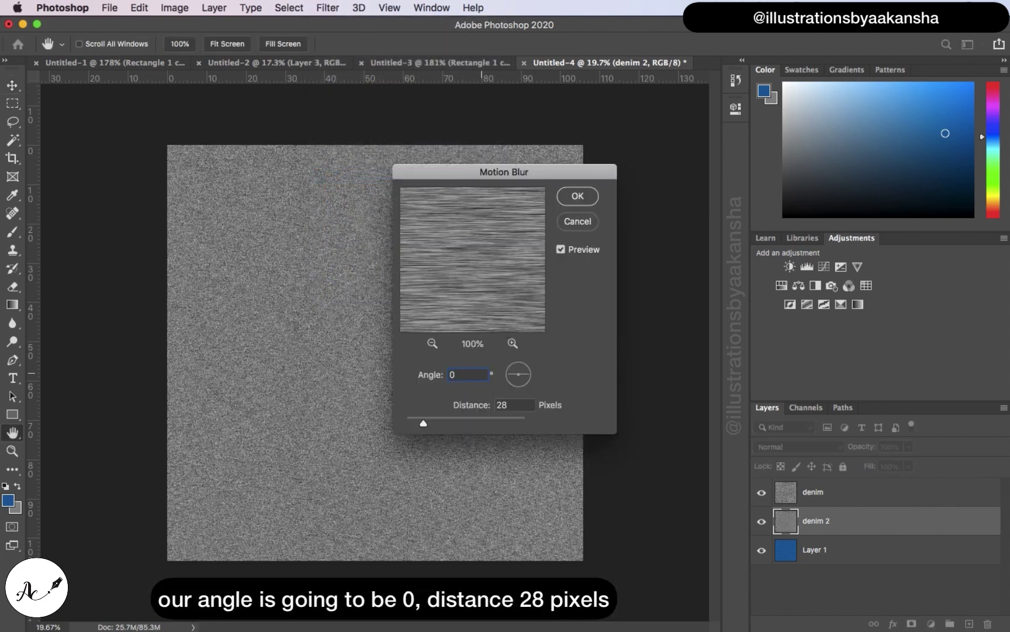
key("Tab")
left_click(590, 196)
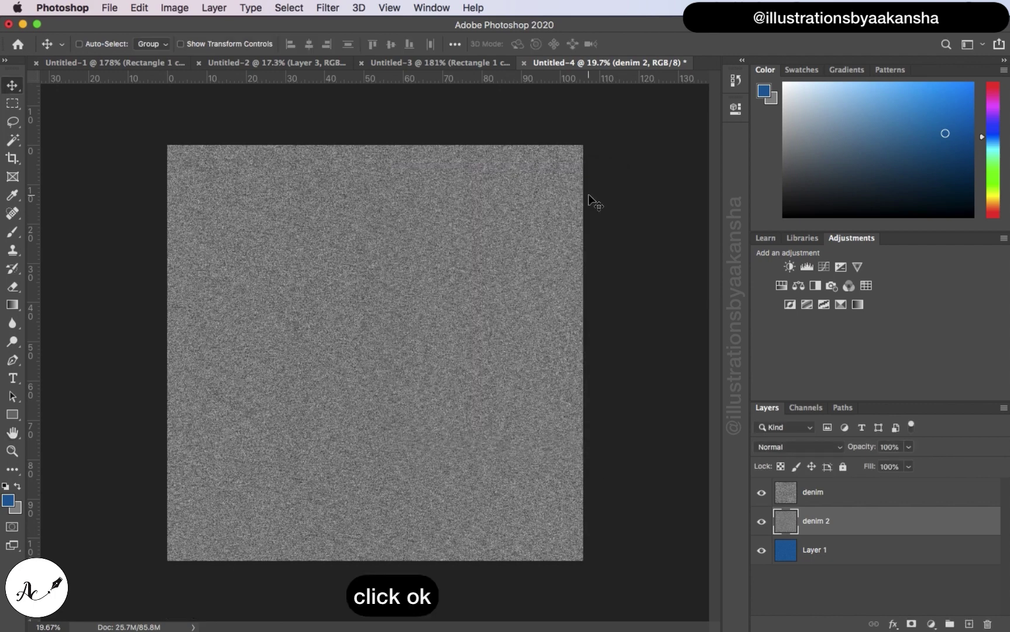
Set the denim 2 layer's blend mode to Soft Light
right_click(840, 520)
left_click(859, 516)
left_click(816, 448)
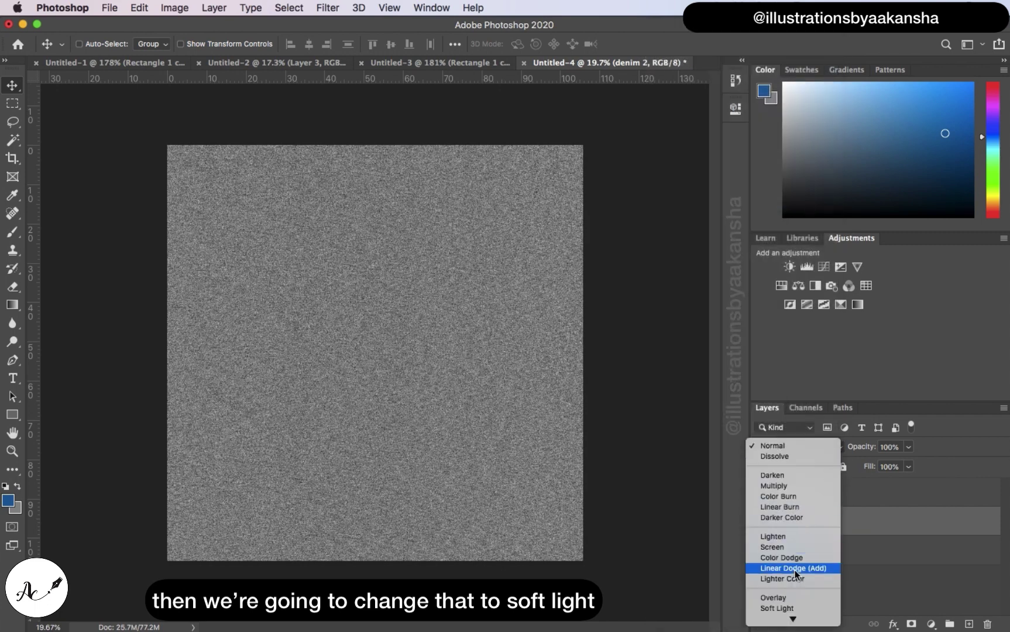
left_click(789, 607)
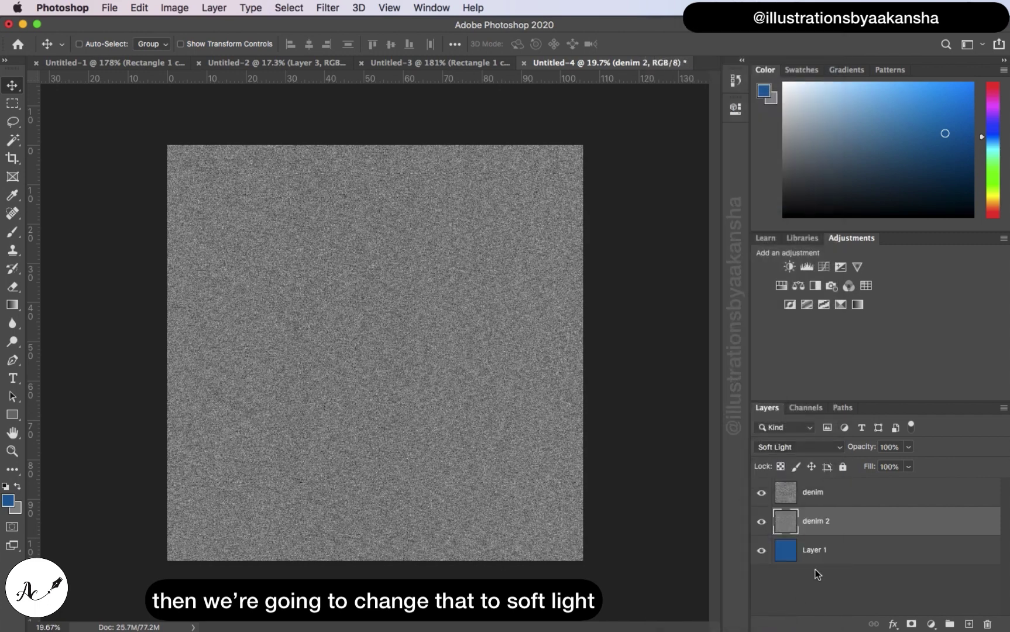
left_click(857, 498)
Apply a Motion Blur at a 90° angle to the denim layer
left_click(327, 7)
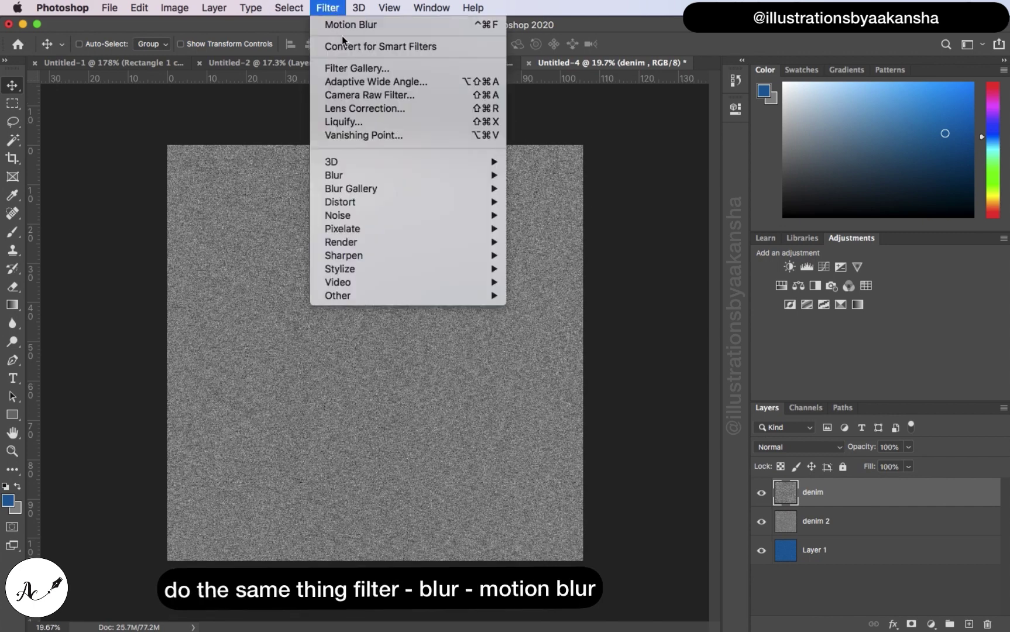
mouse_move(370, 180)
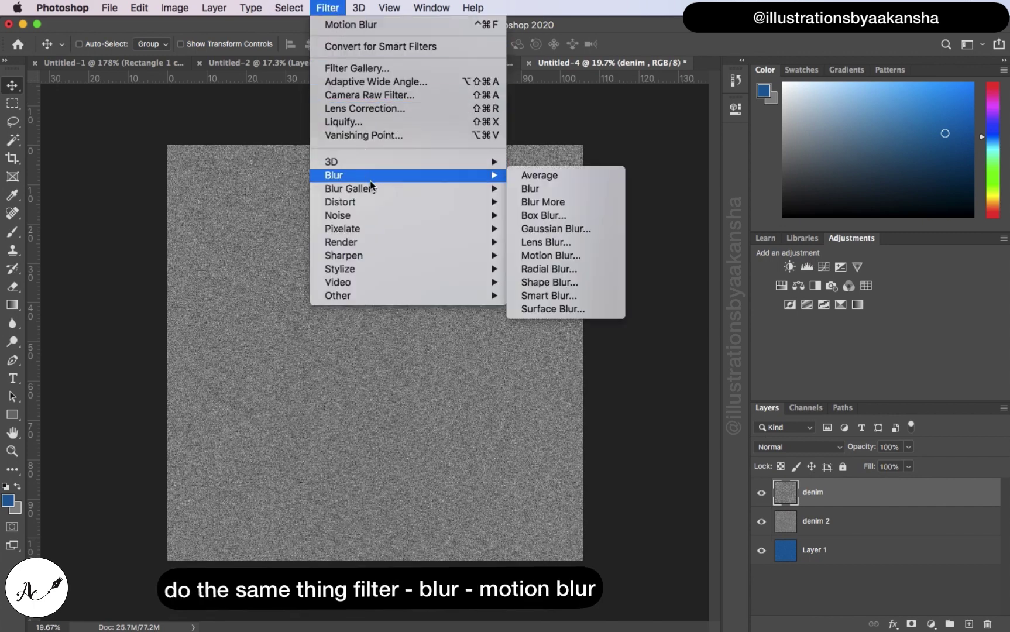
left_click(550, 255)
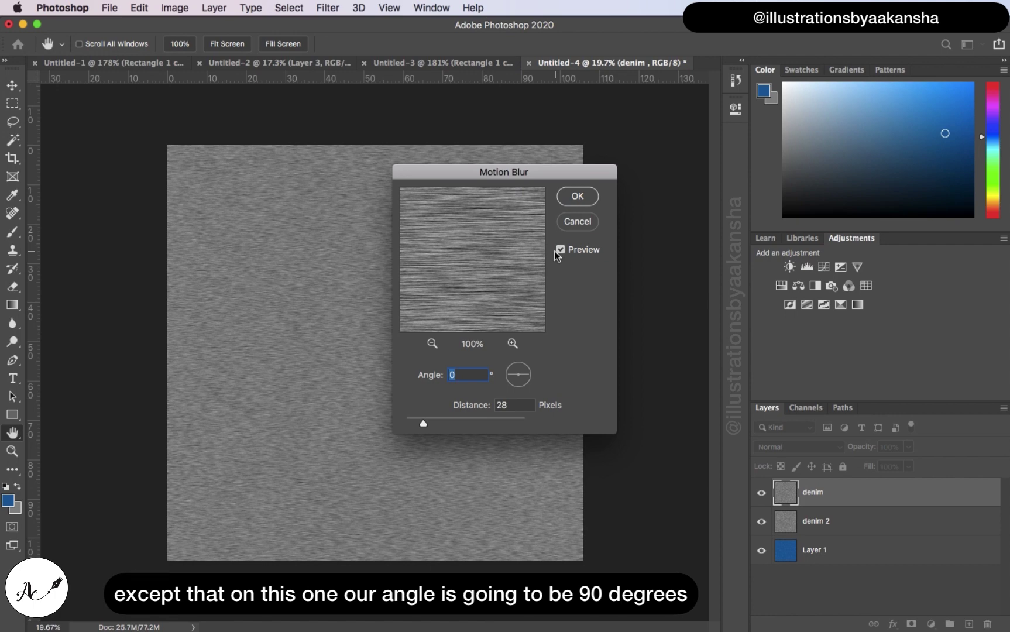
type("90")
left_click(578, 197)
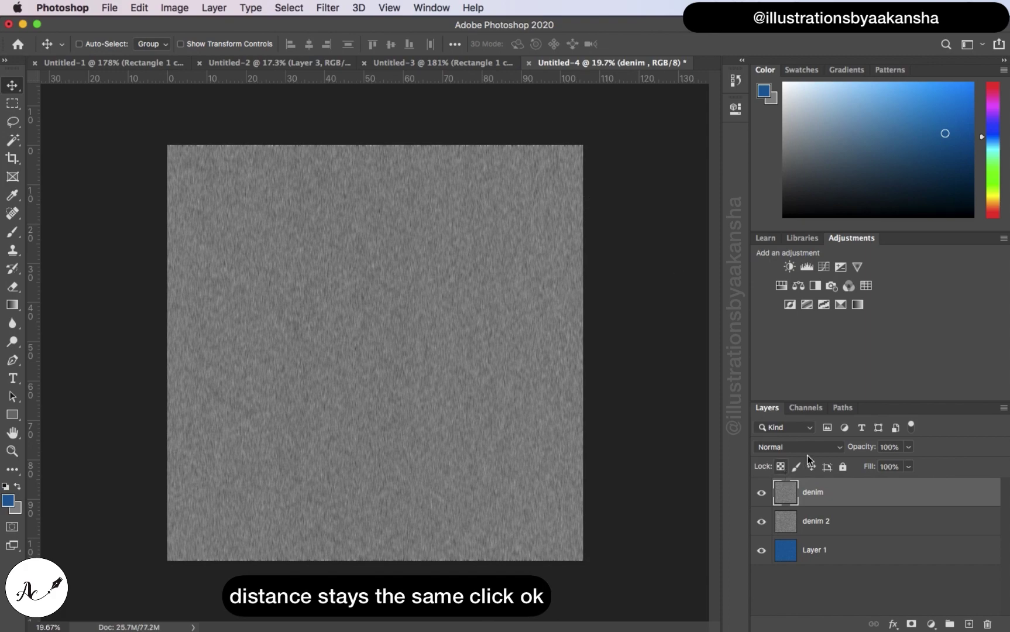
Set the denim layer's blend mode to Soft Light
left_click(810, 446)
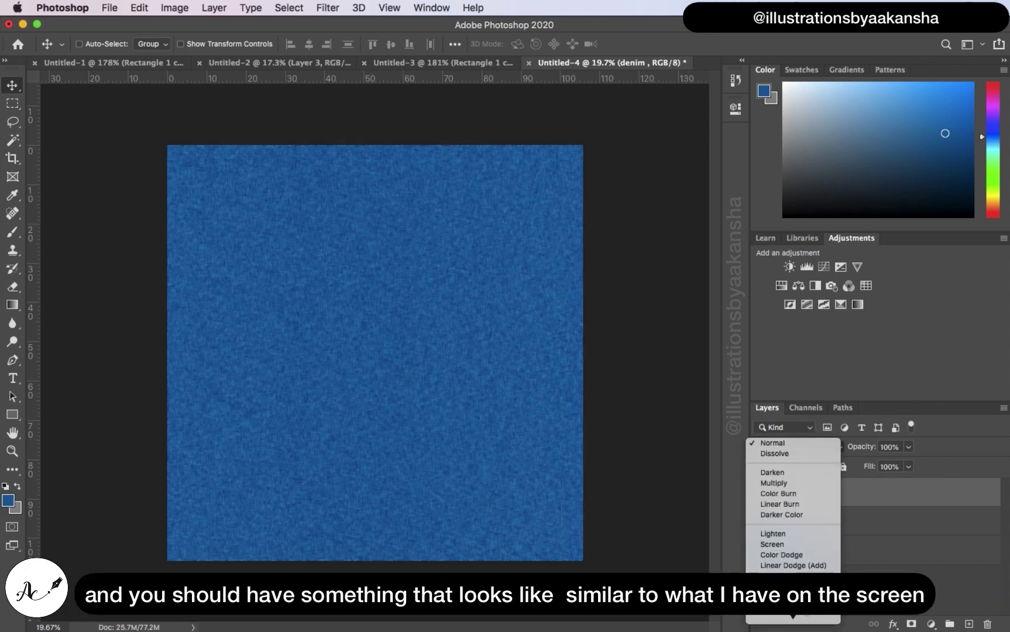
left_click(803, 609)
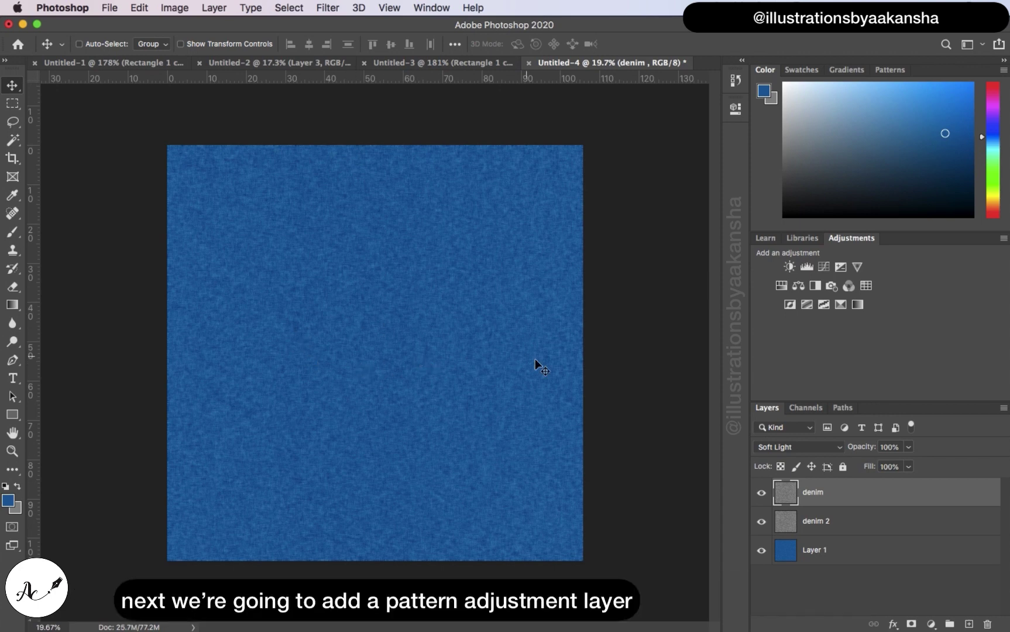
left_click(931, 624)
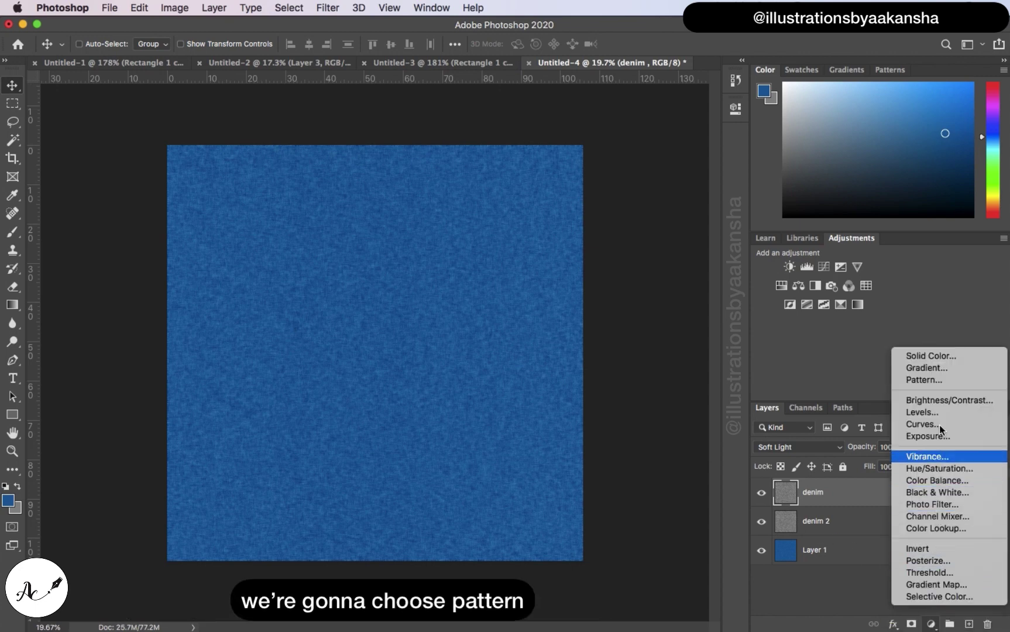
Add a Pattern Fill layer using the saved diagonal stripe pattern at 8% scale
left_click(941, 381)
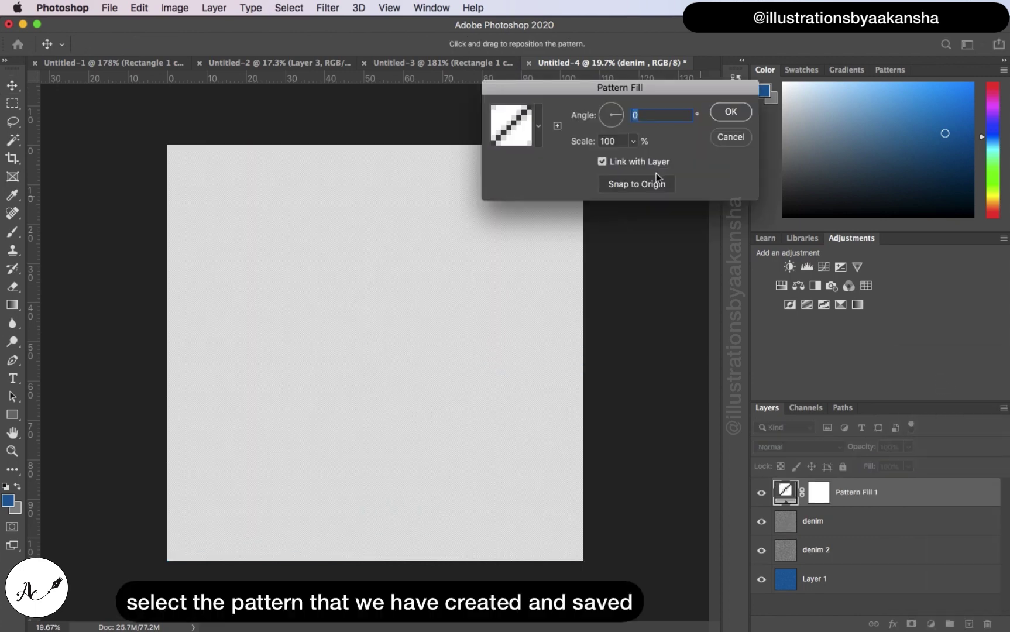
left_click(539, 127)
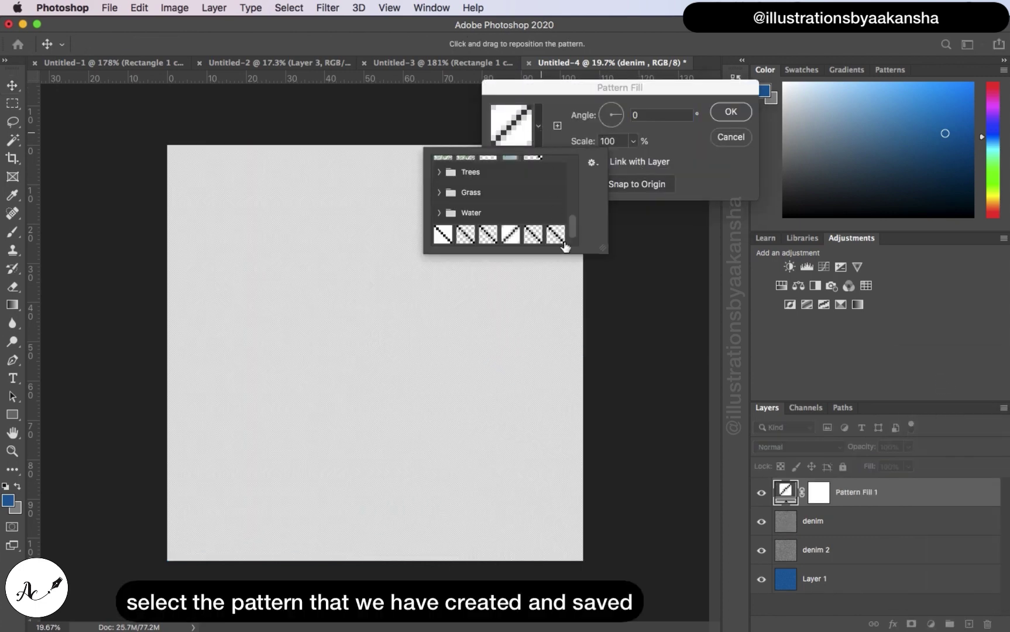
scroll(569, 232, "down", 1)
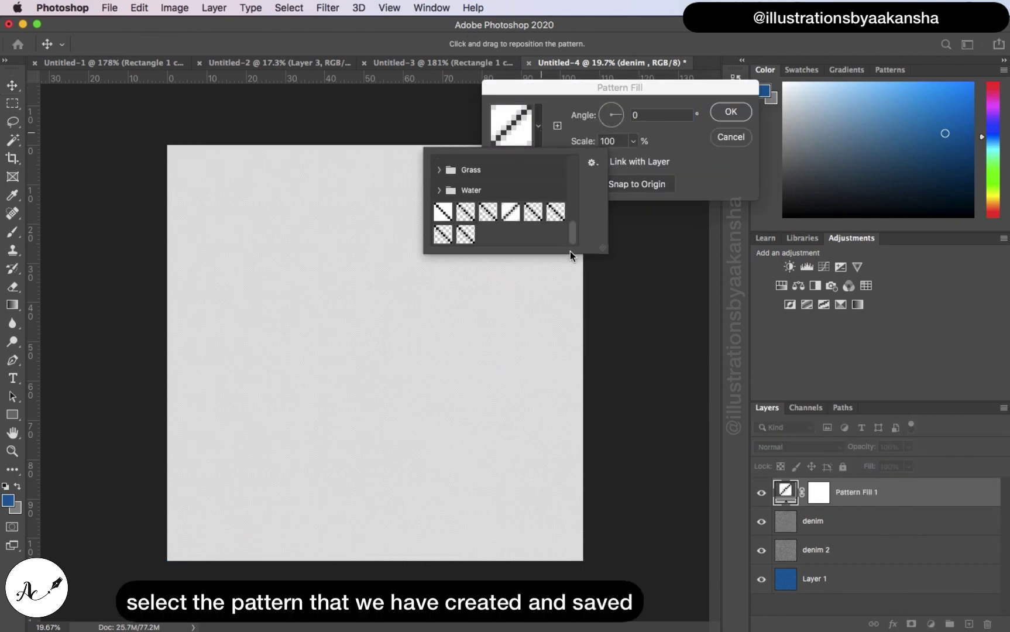
left_click(466, 234)
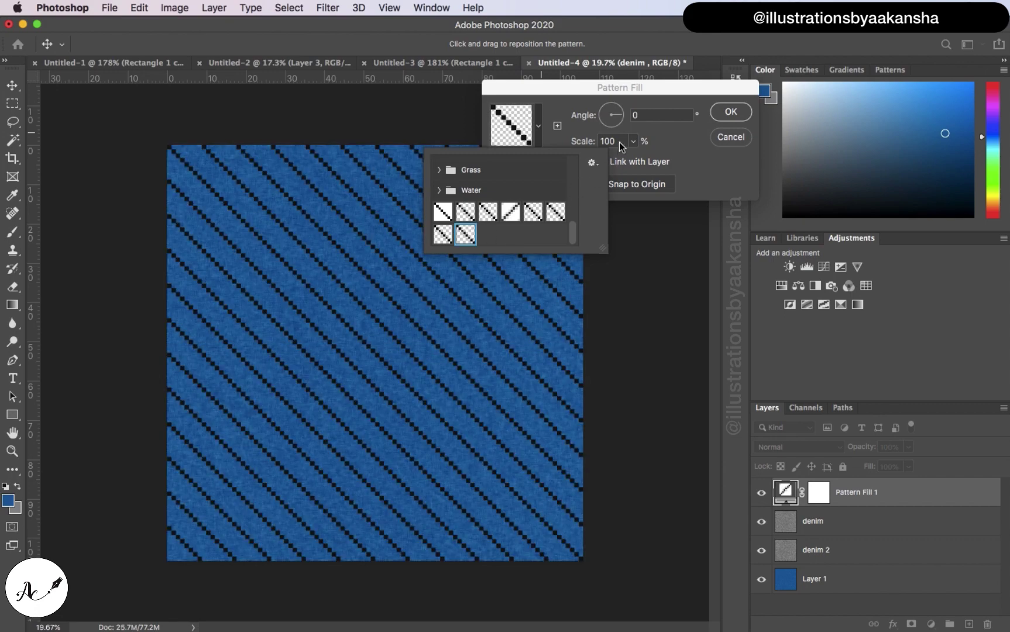
double_click(620, 141)
type("8")
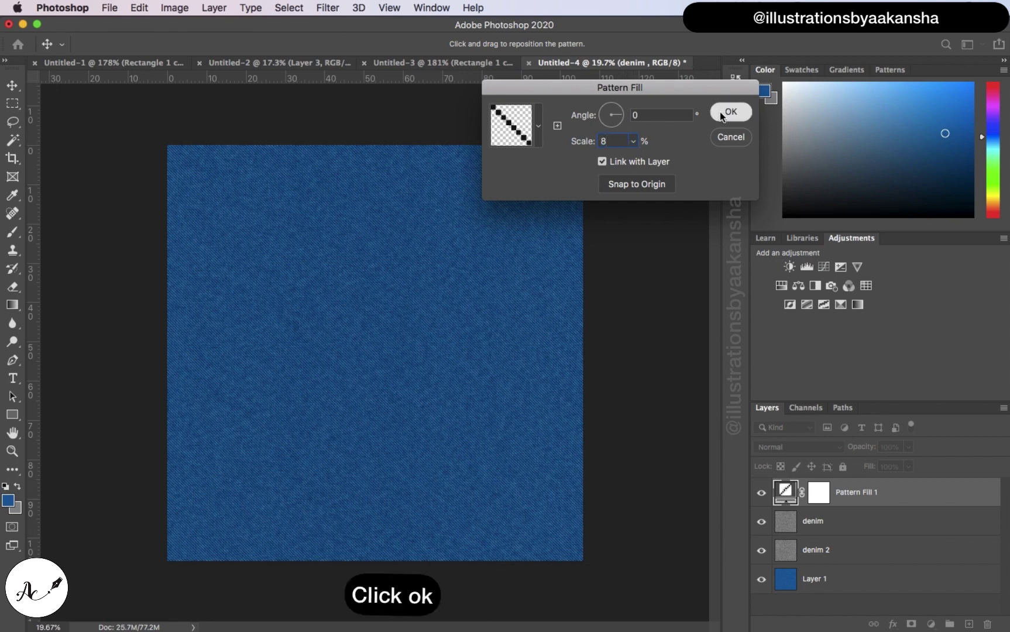
left_click(720, 112)
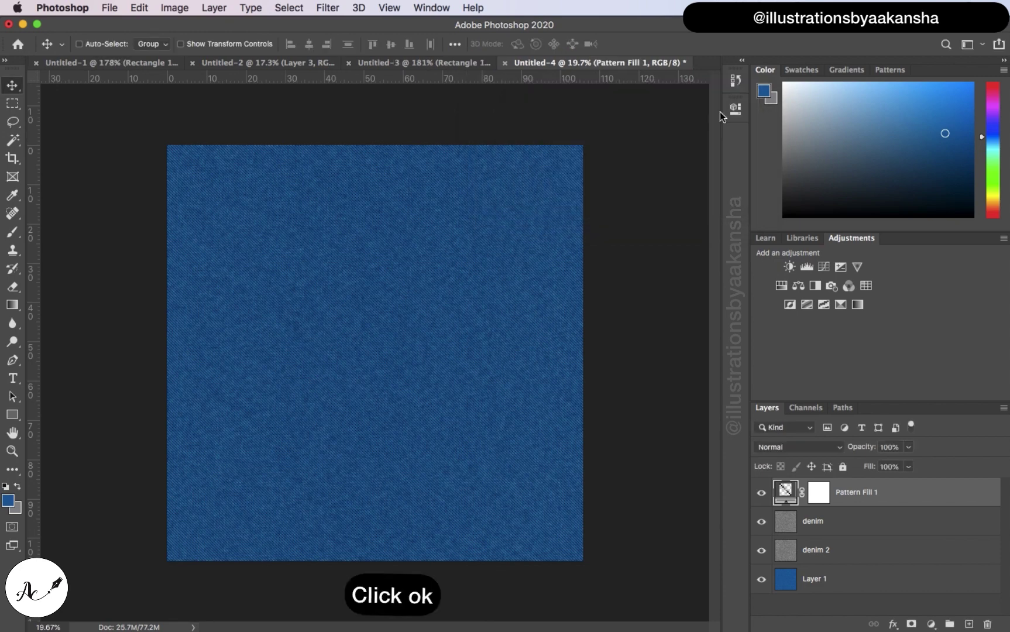
Convert Pattern Fill 1 to a smart object and open its Layer Style dialog
right_click(902, 496)
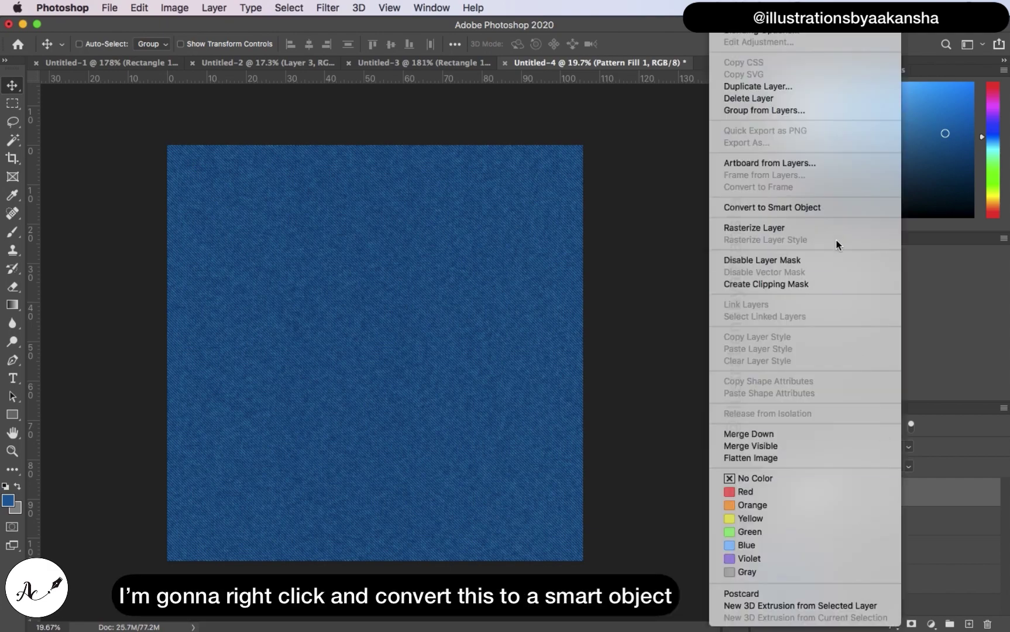
left_click(836, 208)
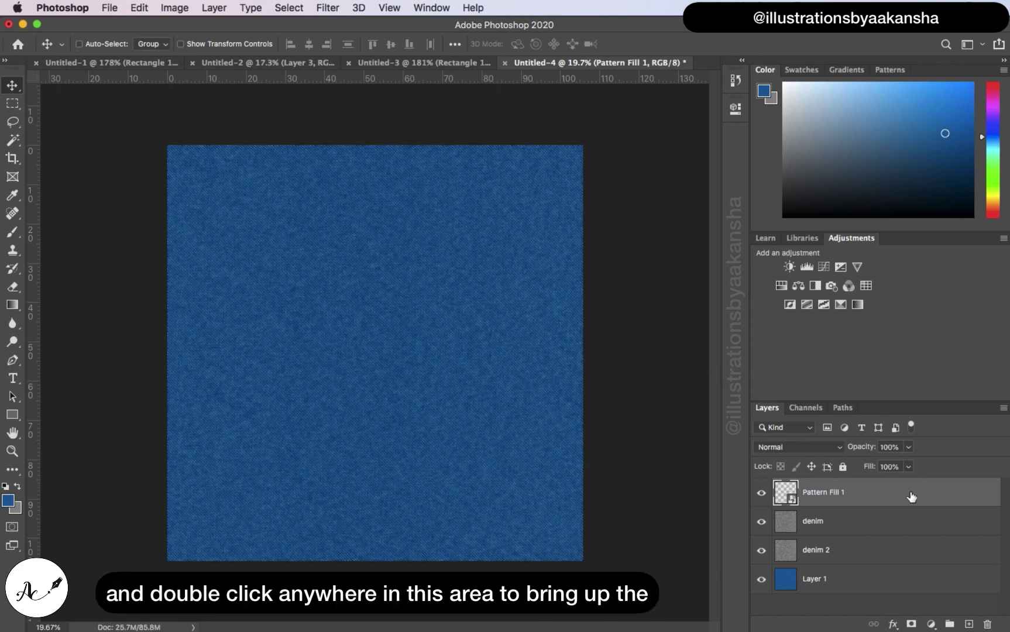
double_click(911, 496)
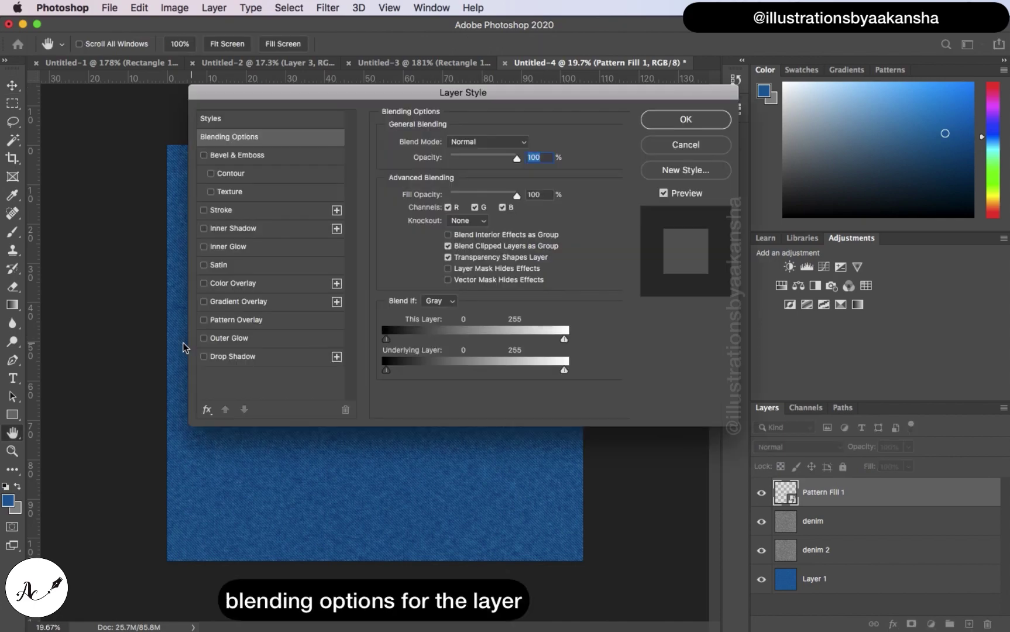
Add a Multiply drop shadow: 50% opacity, 120° angle, 9 px distance, 7% spread, 2 px size
left_click(203, 356)
left_click(225, 357)
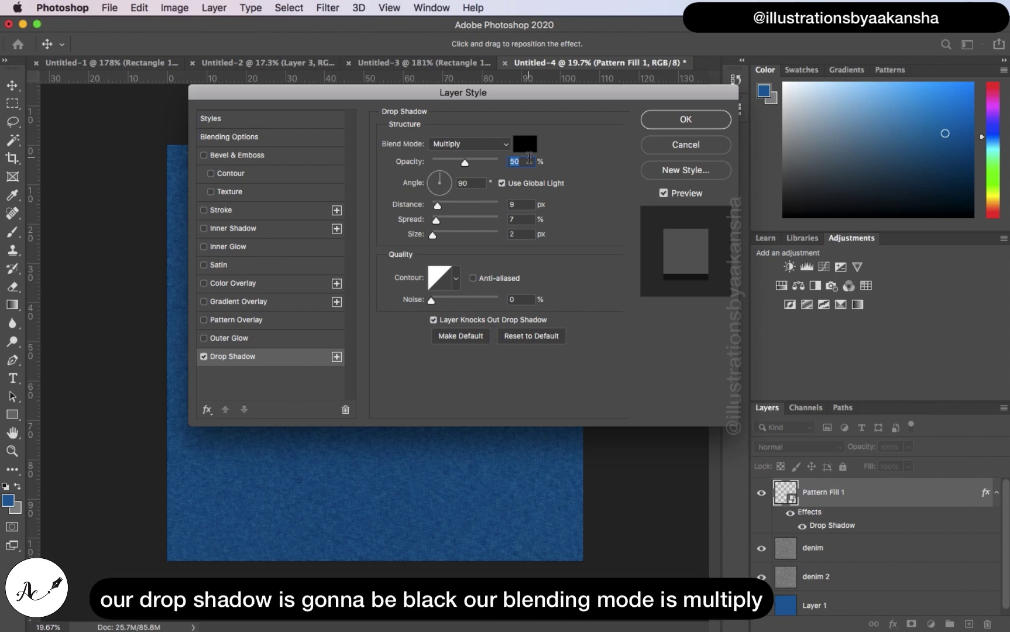
left_click(484, 146)
left_click(468, 144)
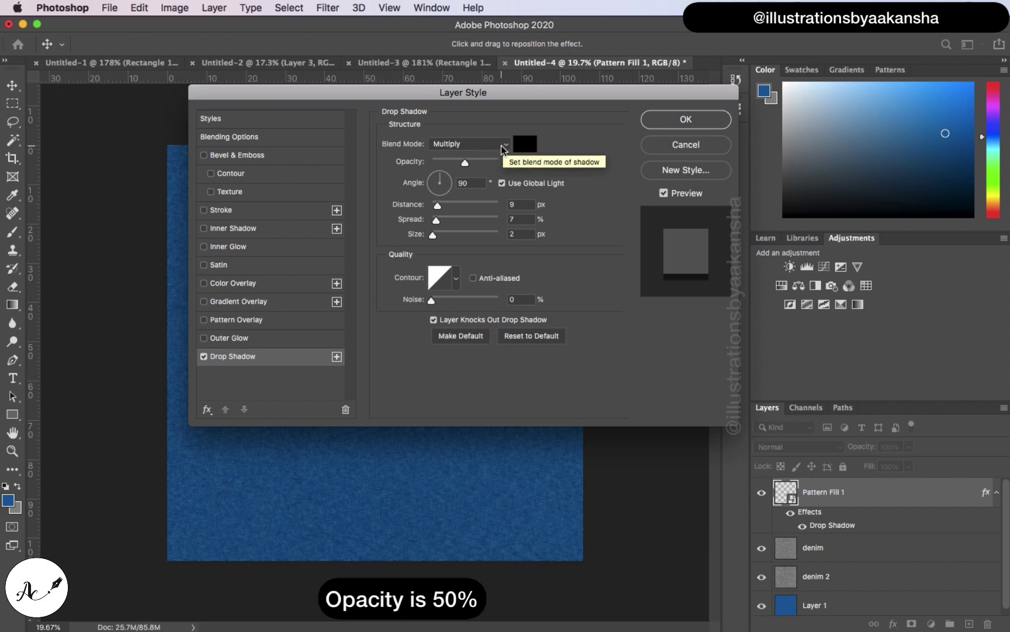
double_click(526, 162)
left_click(528, 162)
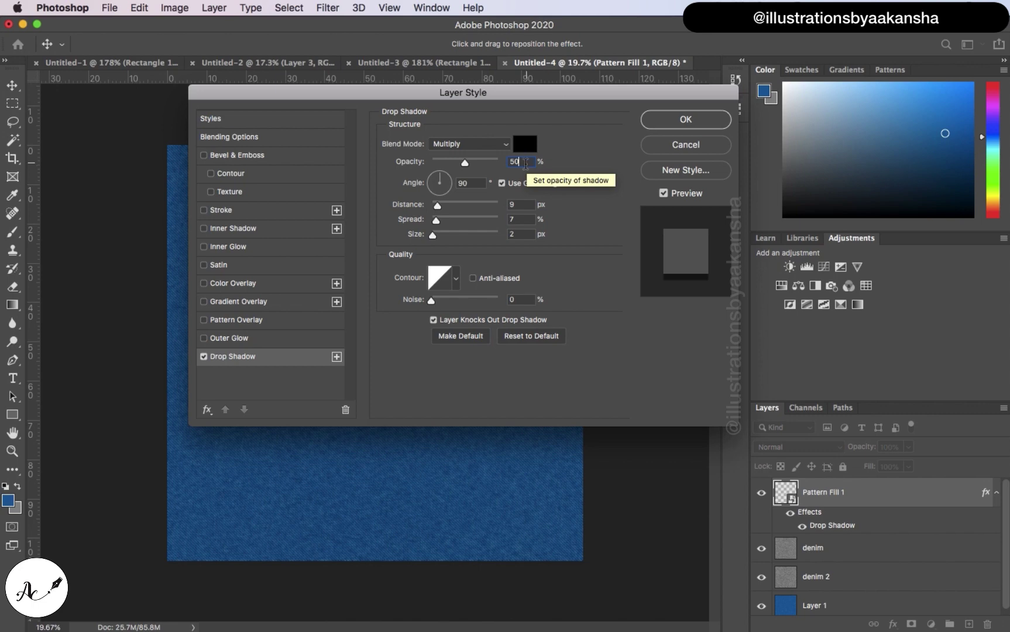
double_click(479, 180)
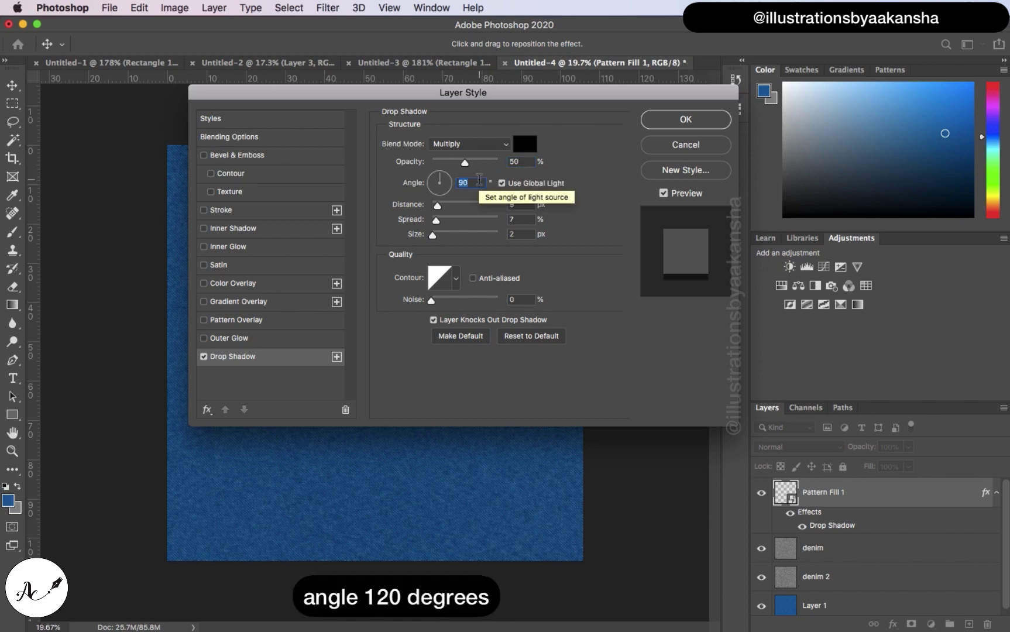
type("120")
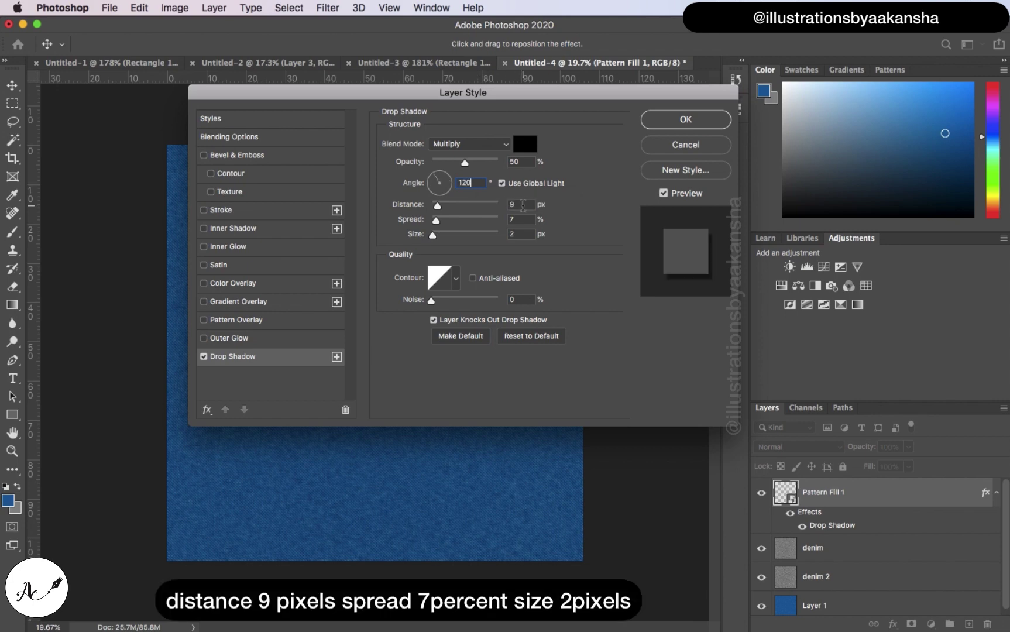
key("Tab")
key("Tab")
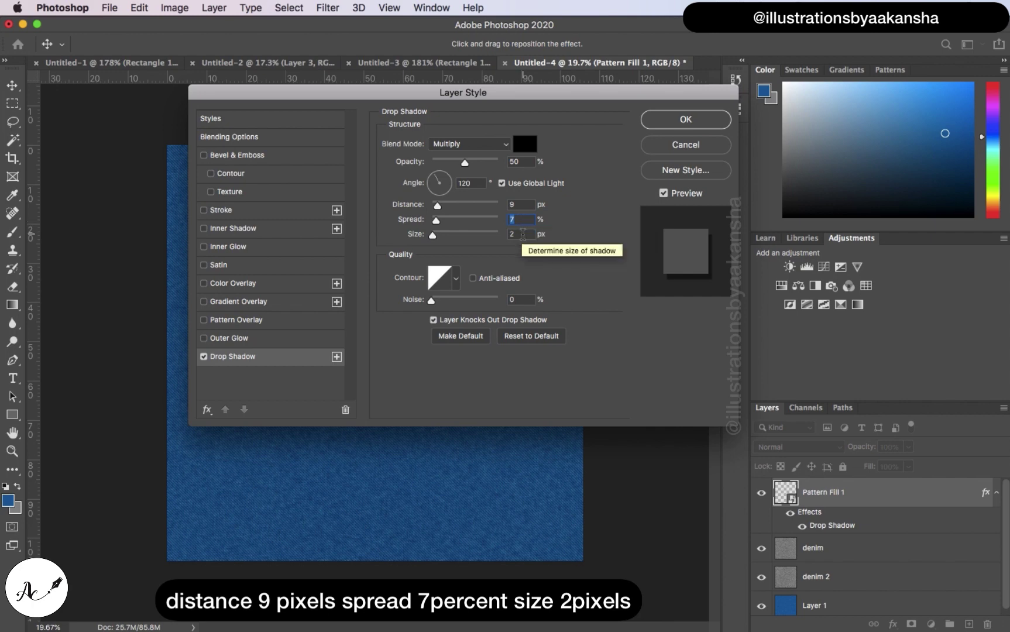
key("Tab")
left_click(525, 232)
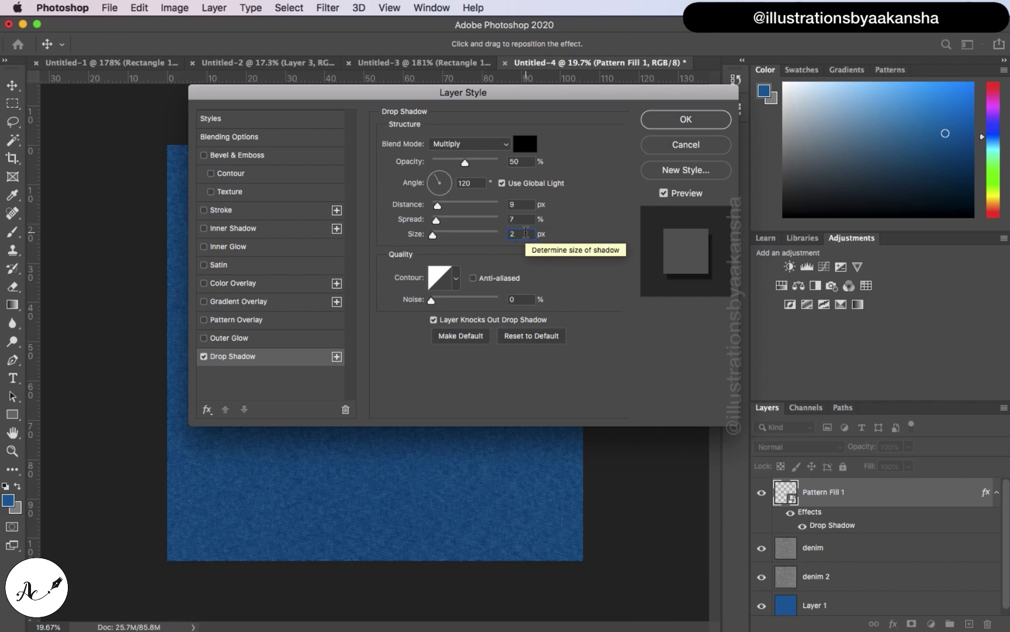
Add a Smooth Emboss bevel with 750% depth, 8 px size and 90° shading angle
left_click(204, 155)
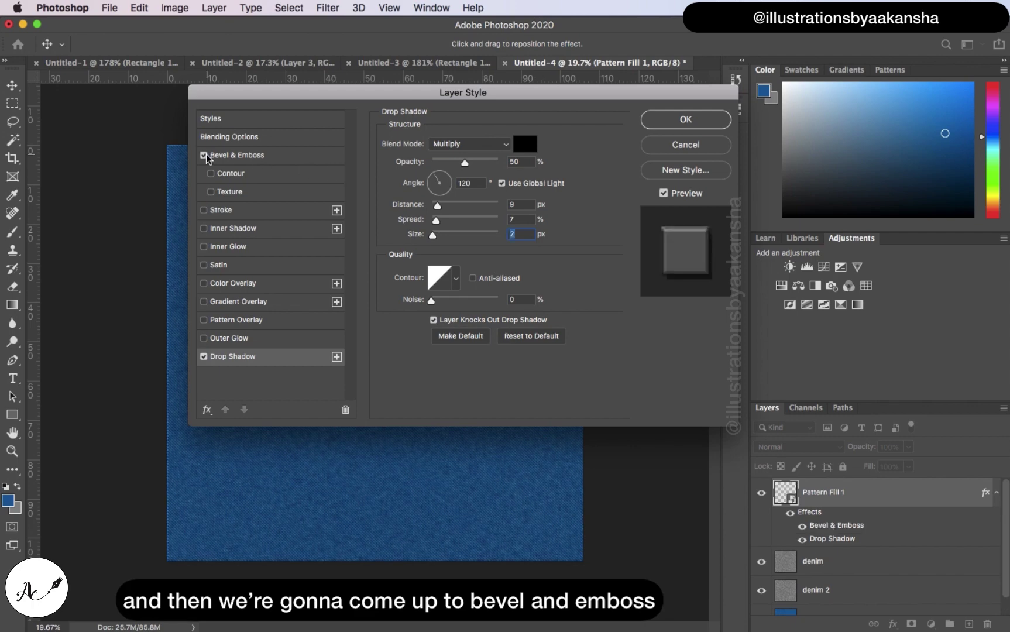
left_click(237, 155)
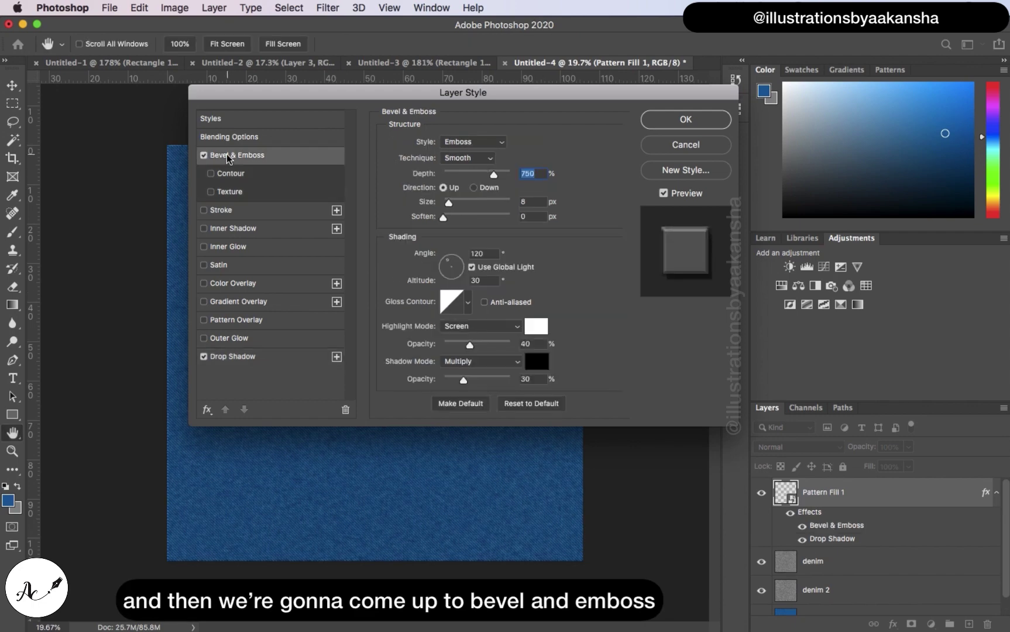
left_click(504, 143)
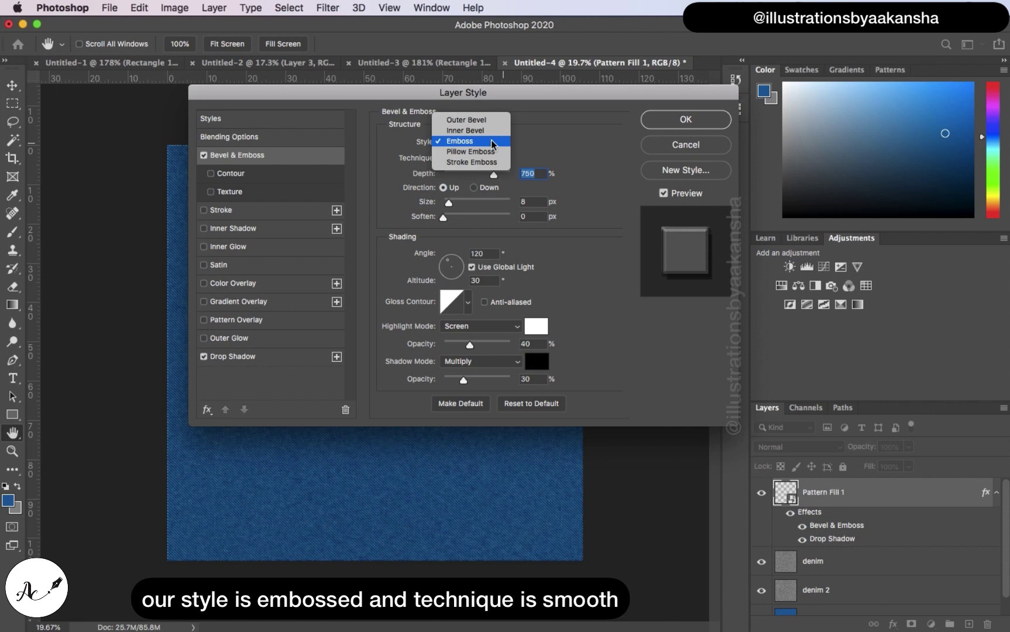
left_click(491, 146)
left_click(489, 159)
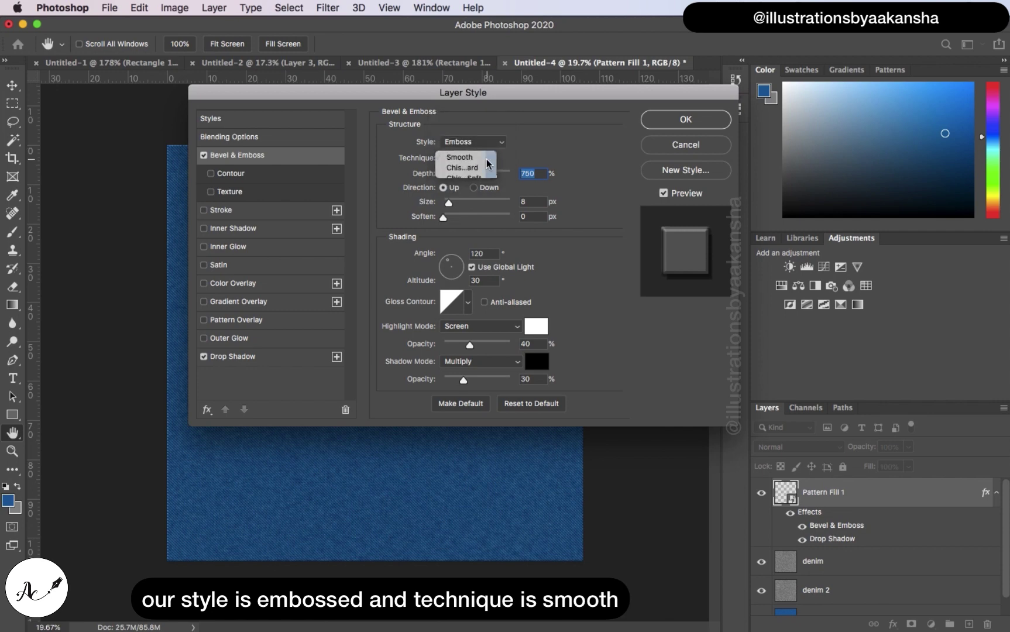
left_click(489, 158)
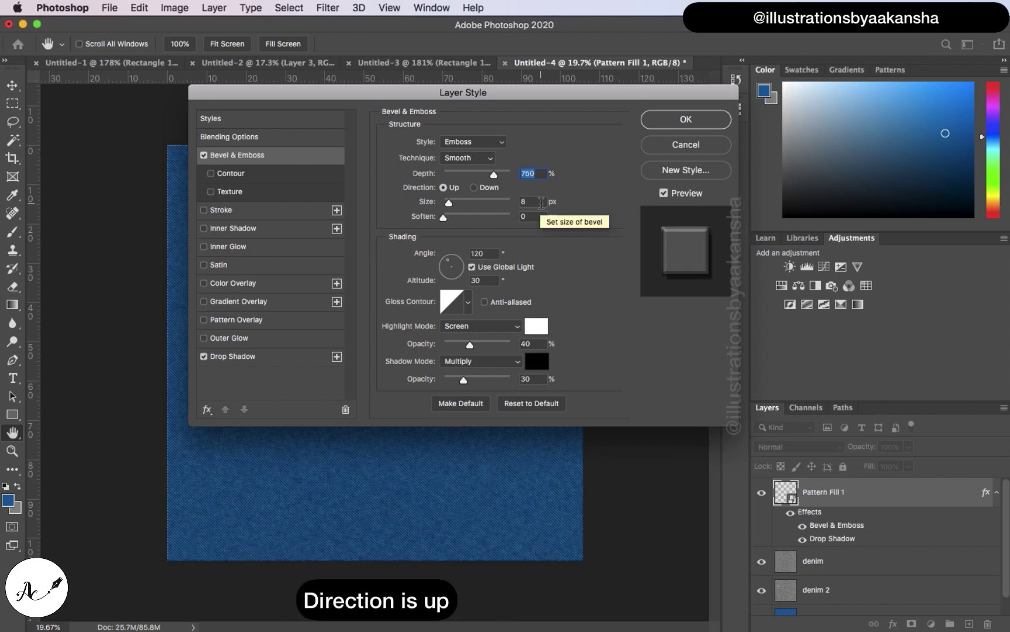
left_click(534, 201)
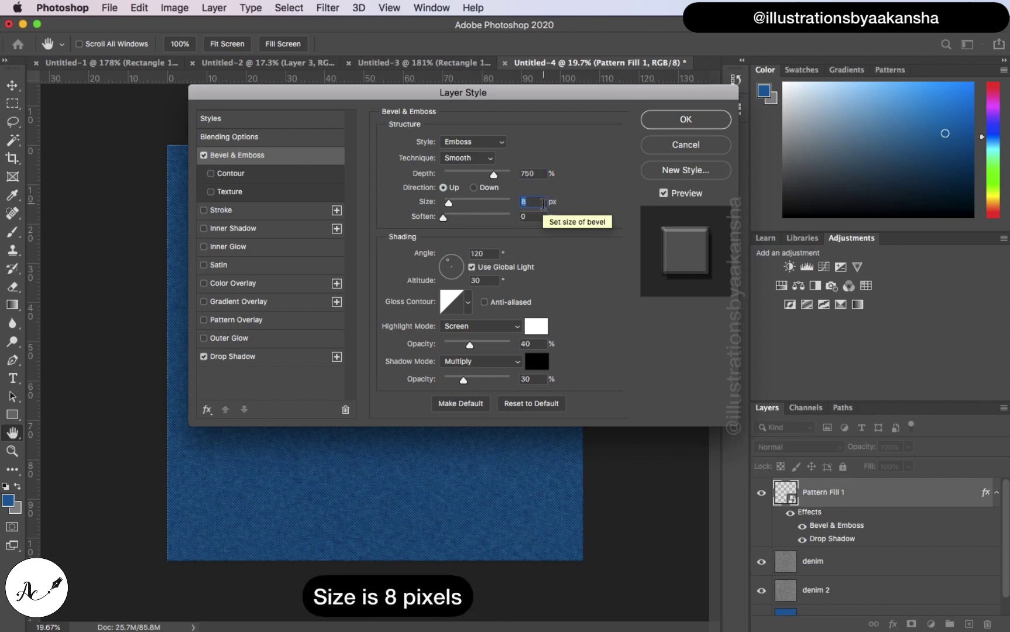
left_click(488, 255)
type("90")
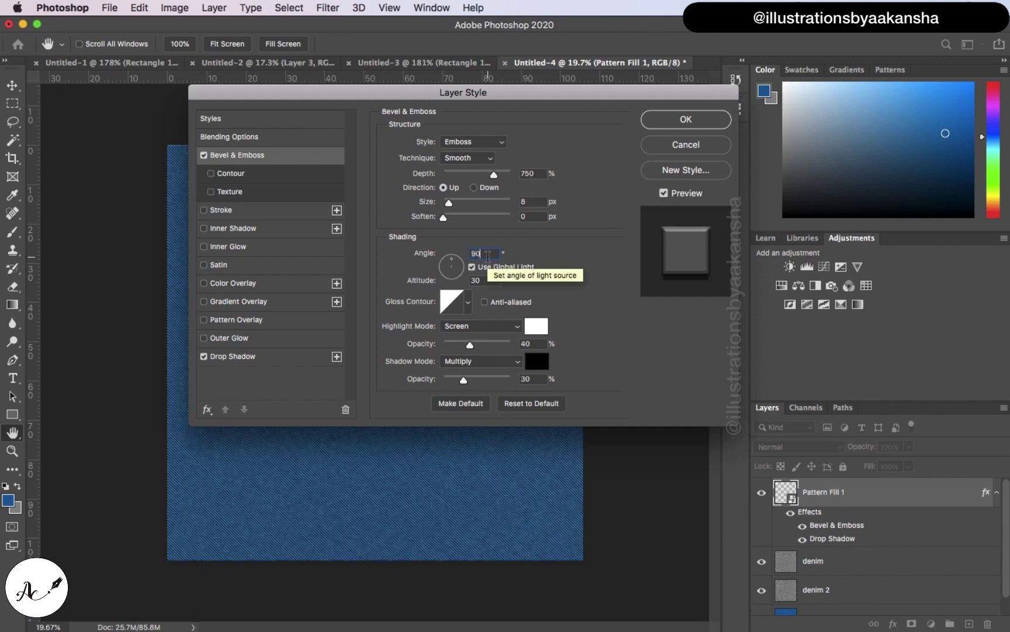
left_click(670, 121)
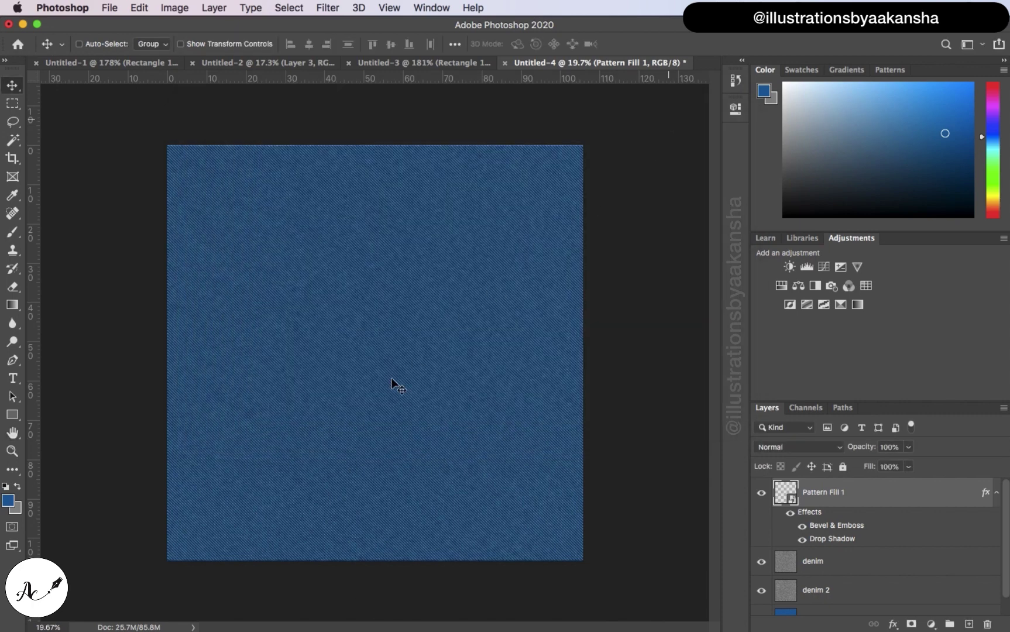
scroll(391, 383, "up", 4)
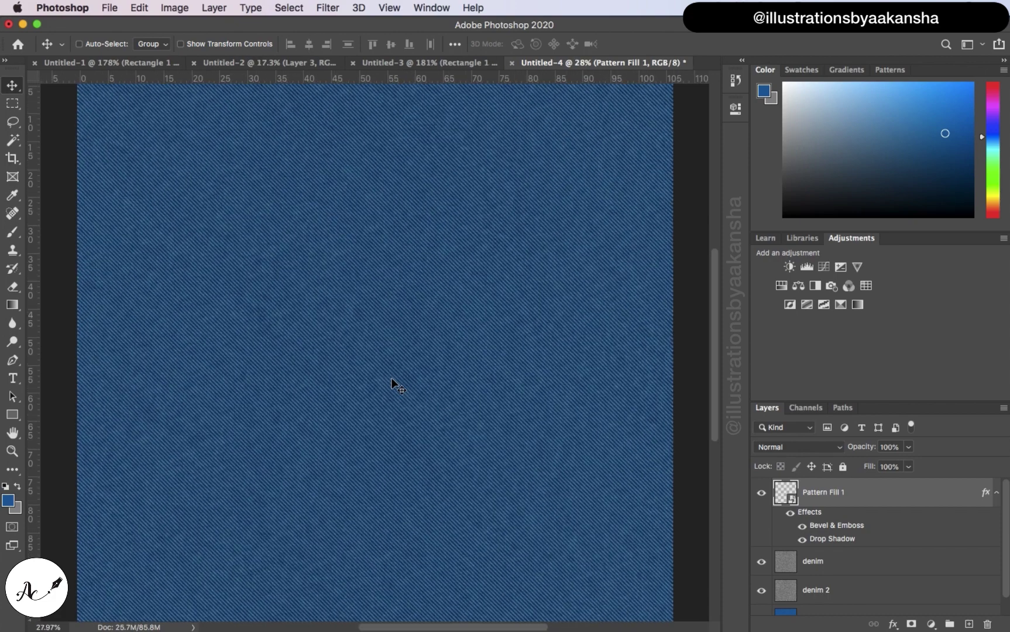
scroll(391, 383, "up", 2)
scroll(391, 383, "down", 4)
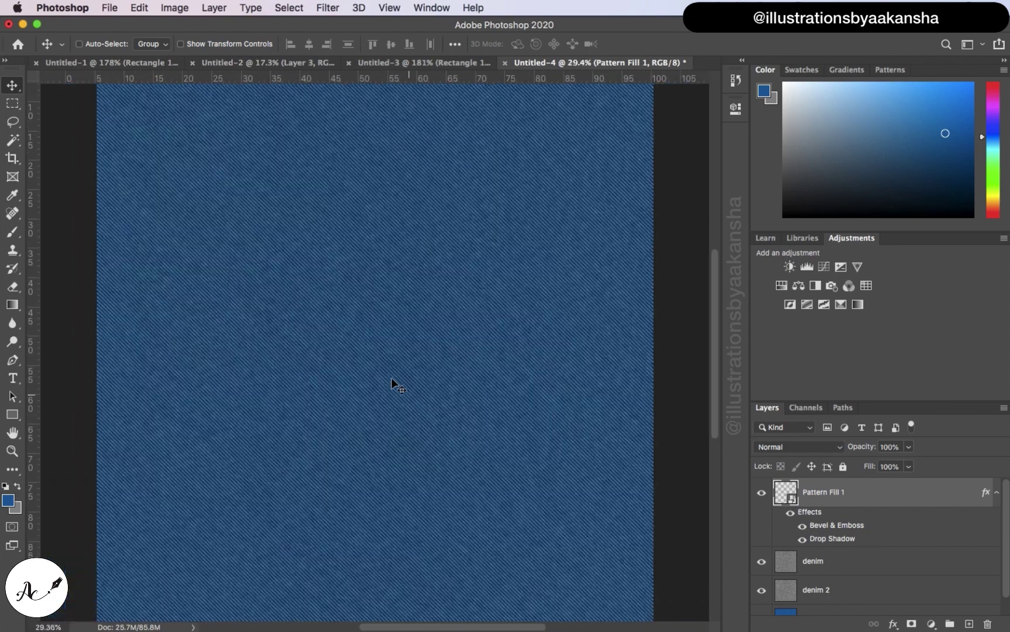
scroll(391, 384, "down", 2)
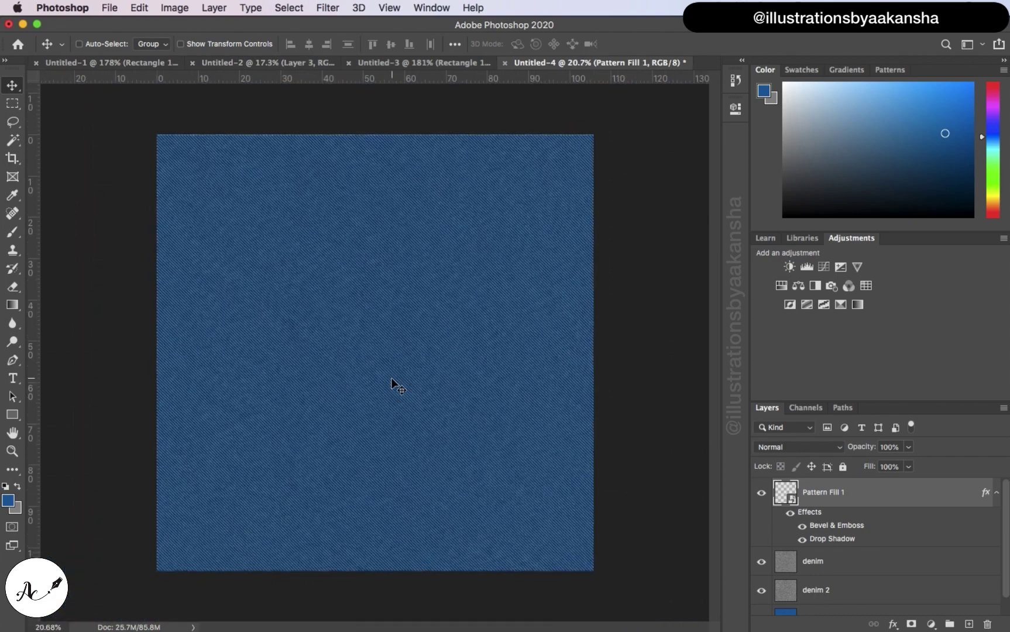
scroll(524, 393, "down", 4)
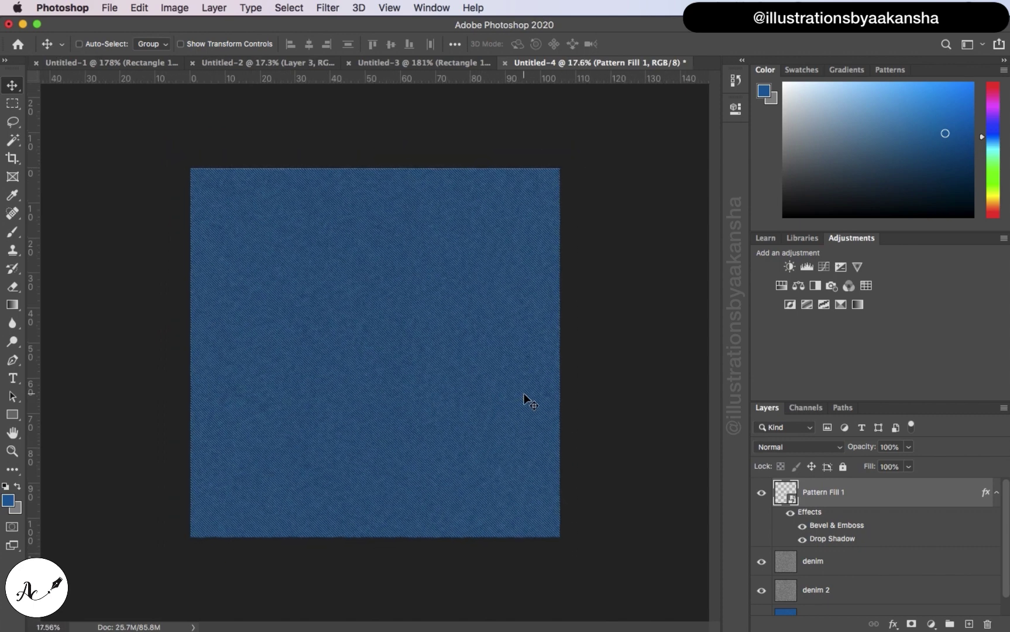
left_click(968, 624)
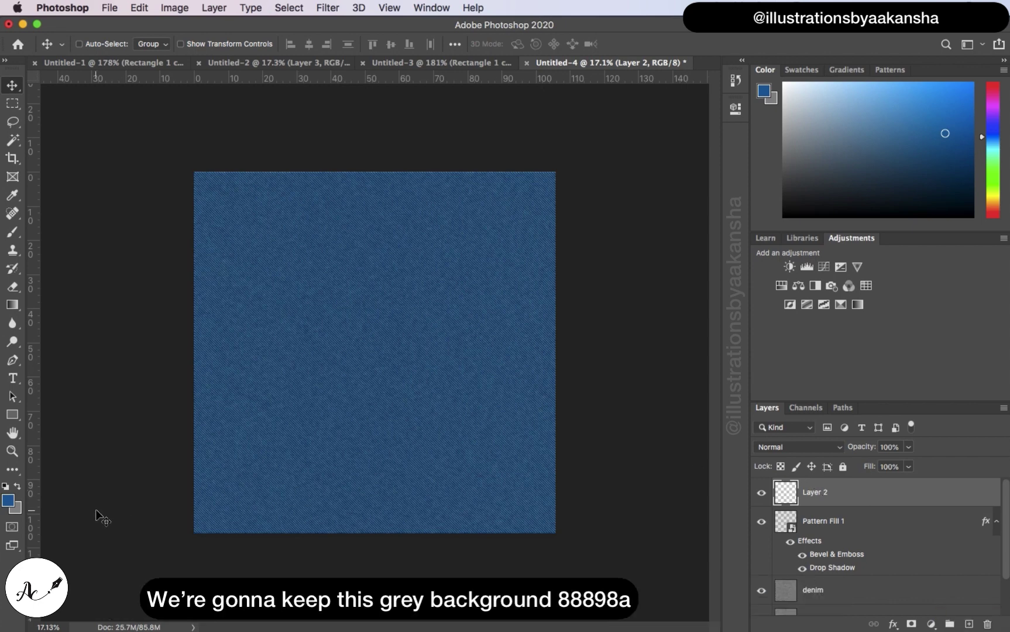
Keep the background colour at grey 88898a and set the foreground to light grey bfbfbf
left_click(15, 513)
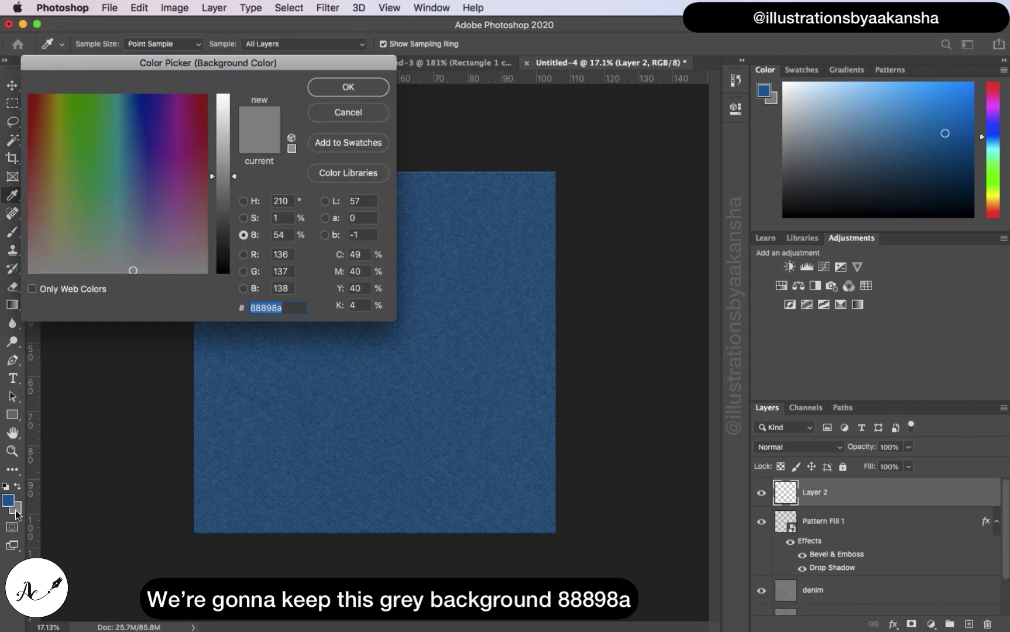
left_click(371, 87)
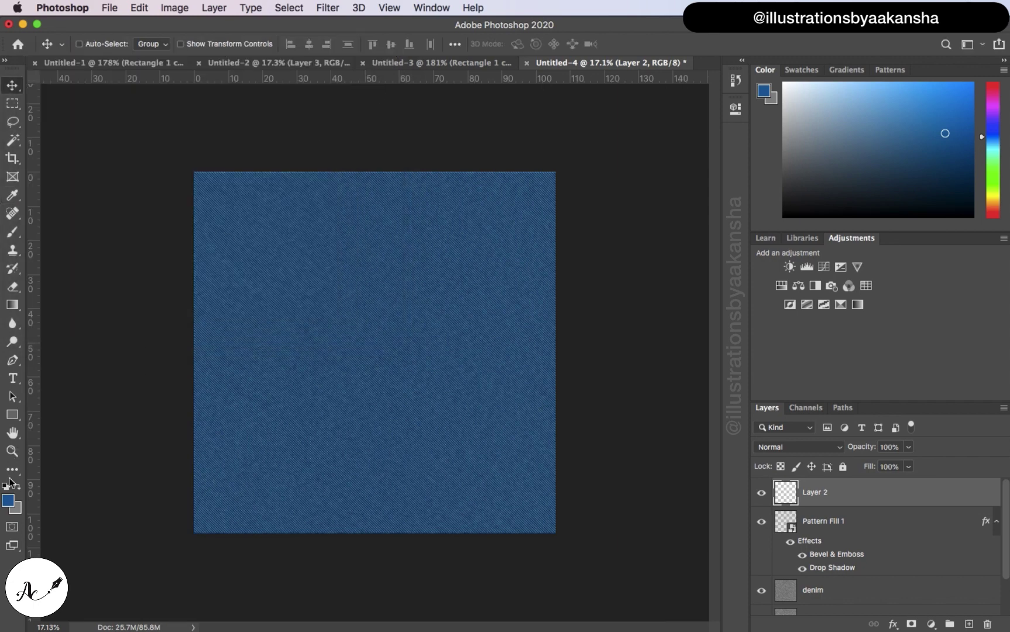
left_click(9, 499)
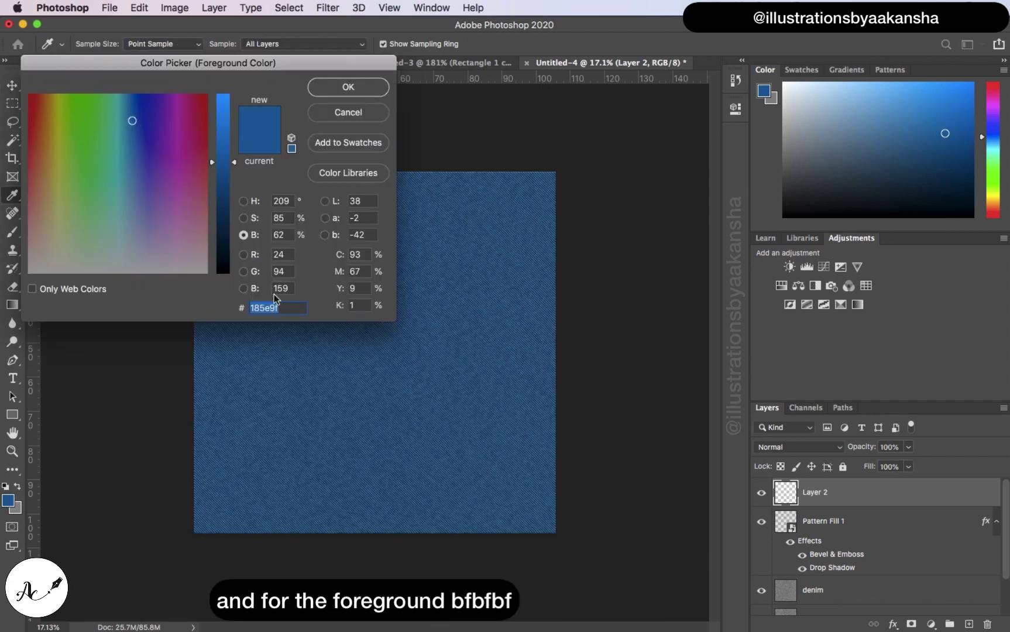
type("bf")
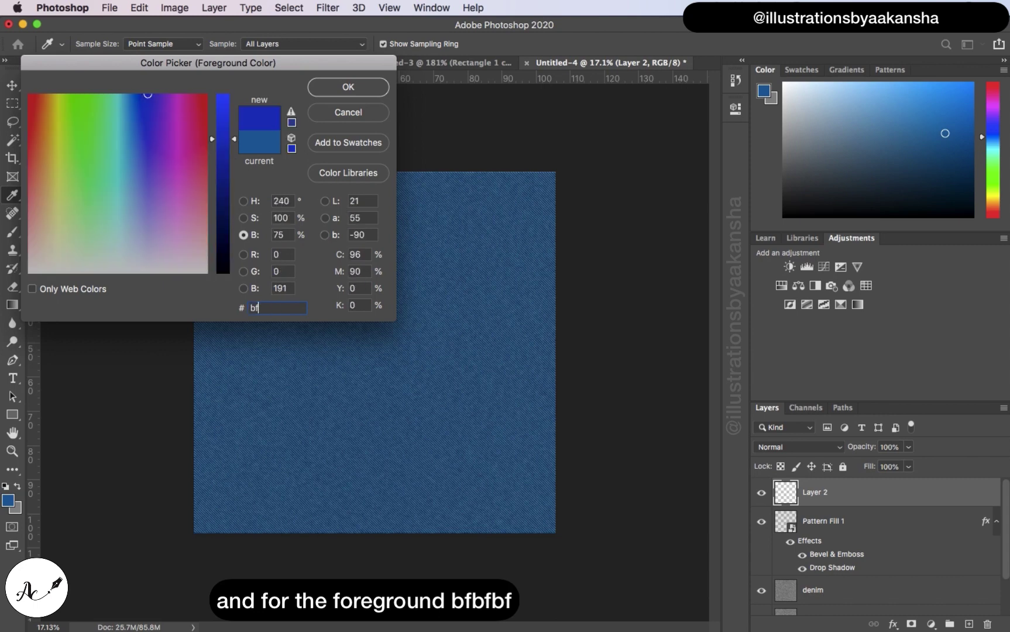
type("bfbf")
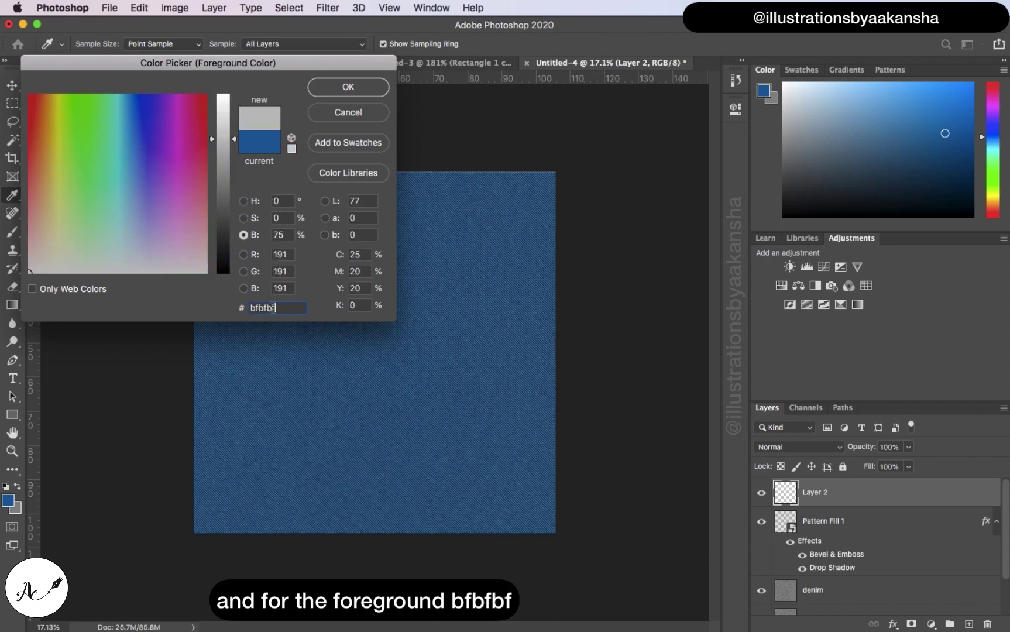
left_click(352, 89)
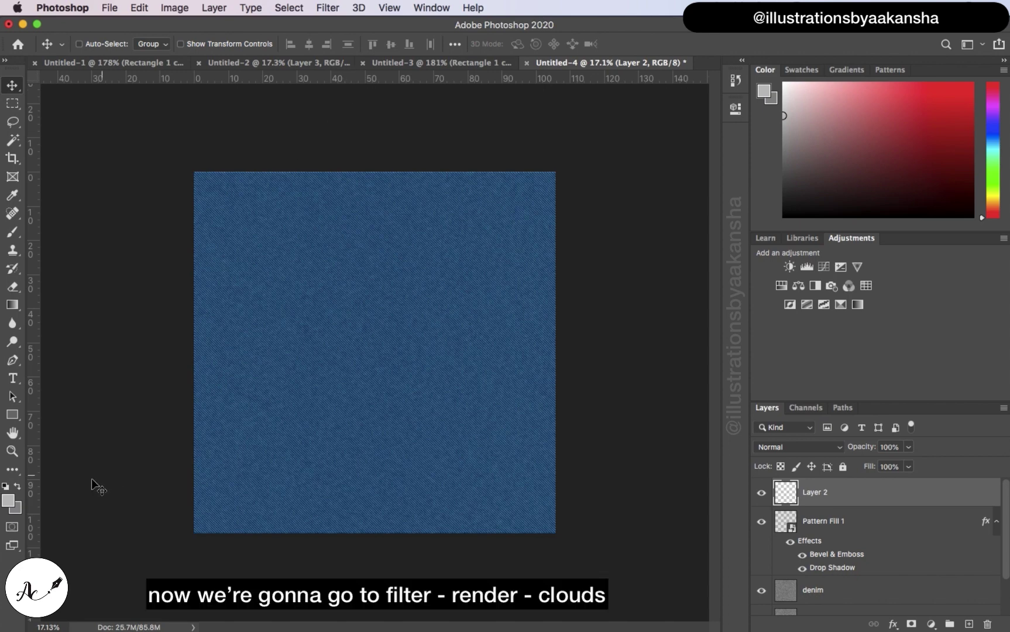
Render Clouds onto Layer 2 and blend it in Soft Light
left_click(328, 8)
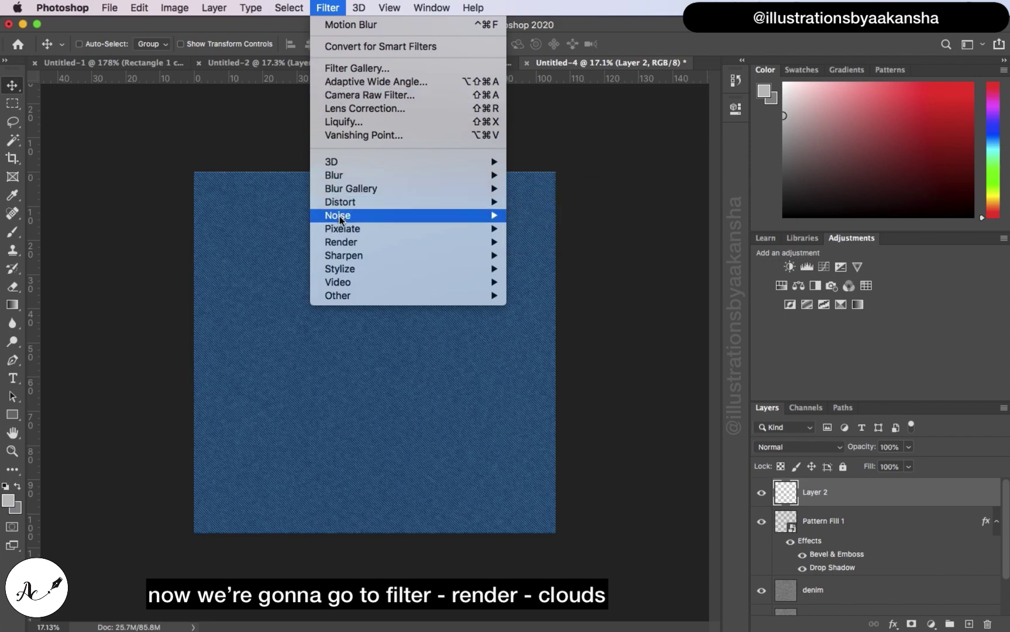
mouse_move(344, 239)
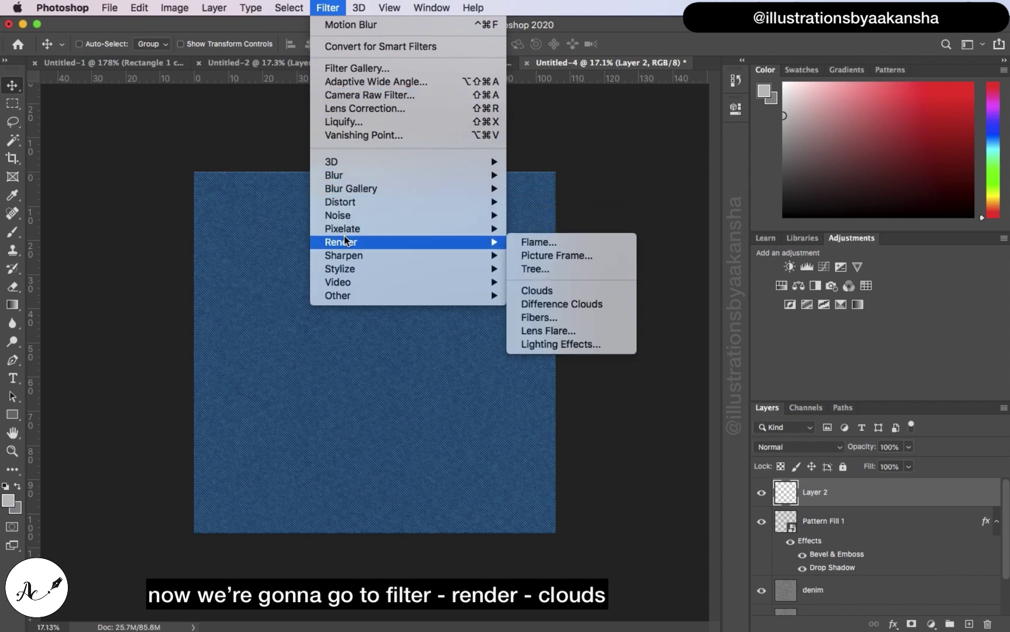
left_click(553, 292)
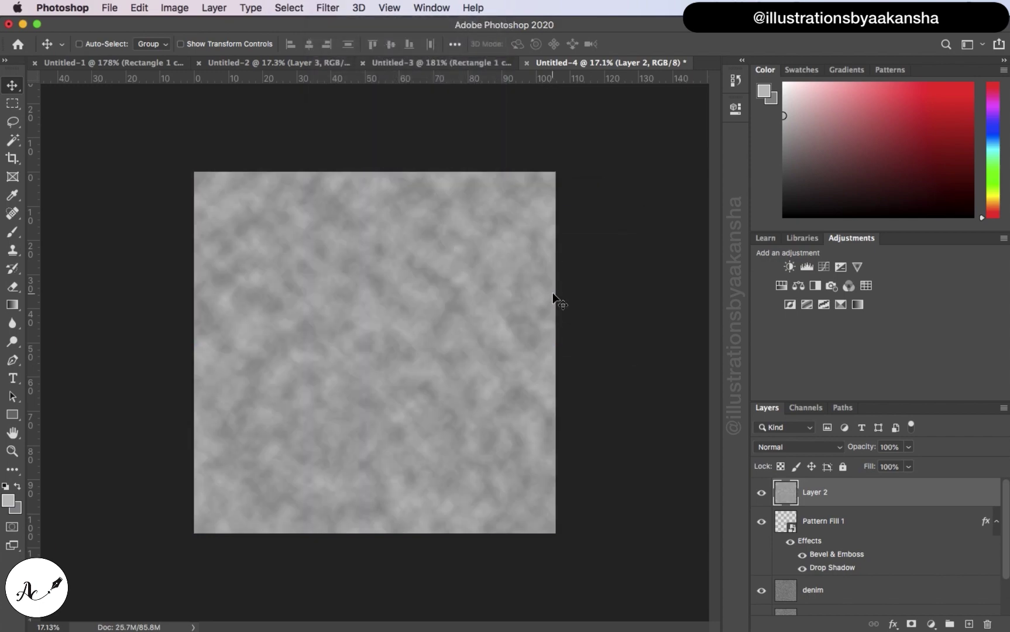
left_click(813, 448)
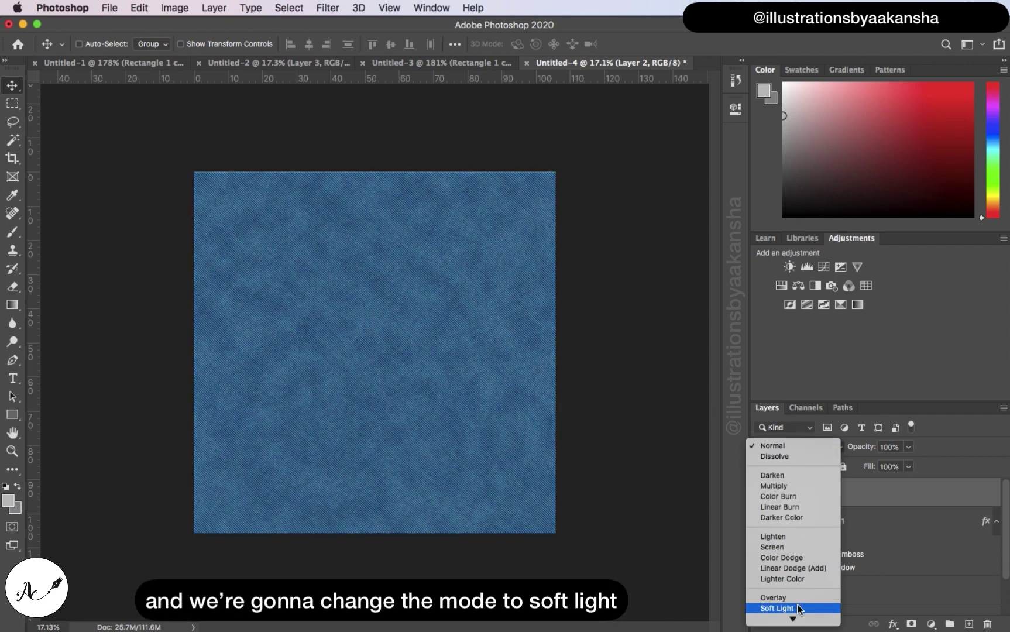
left_click(778, 609)
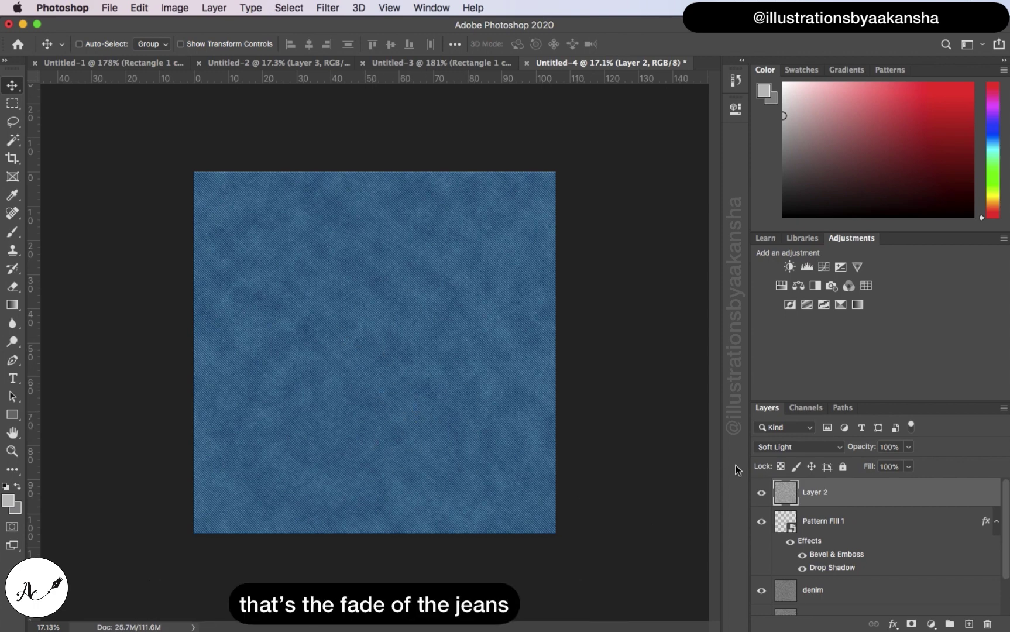
Add a Hue/Saturation adjustment layer with the hue nudged to +2
left_click(931, 624)
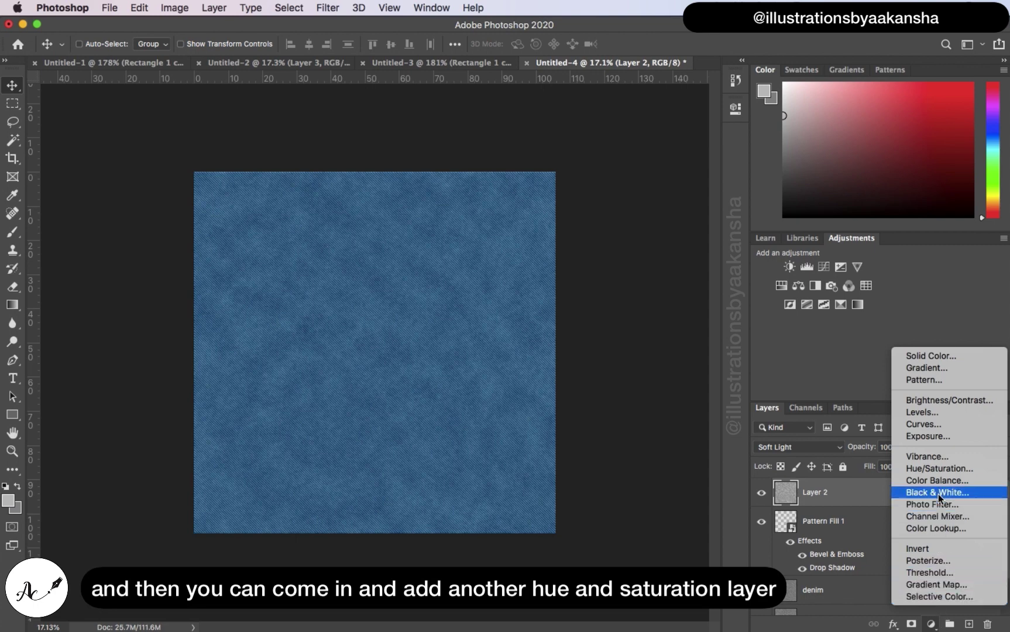
left_click(940, 469)
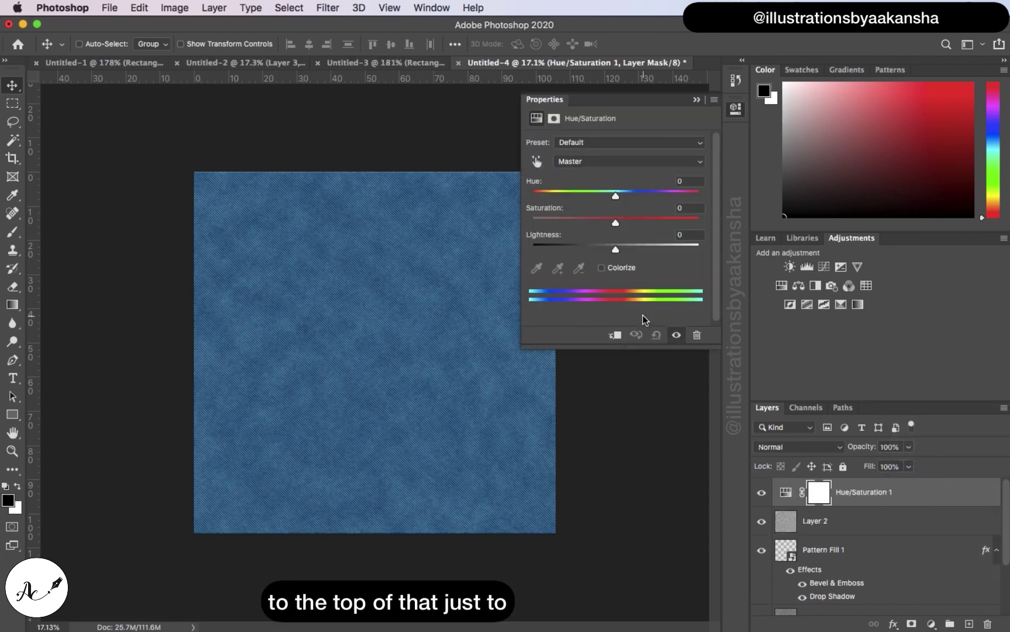
left_click_drag(618, 195, 616, 193)
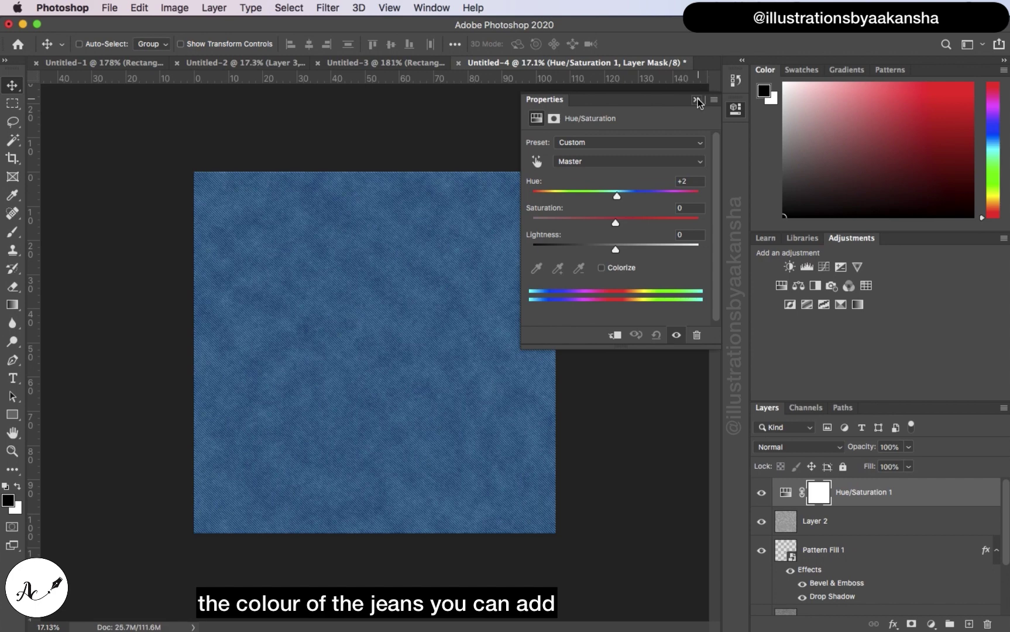
left_click(697, 101)
scroll(424, 275, "up", 1)
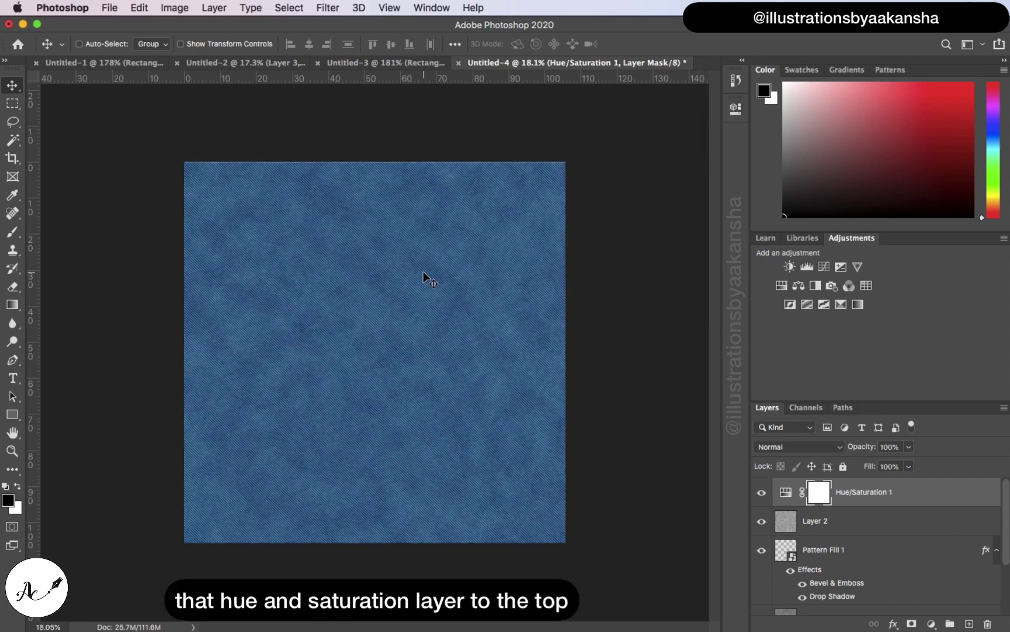